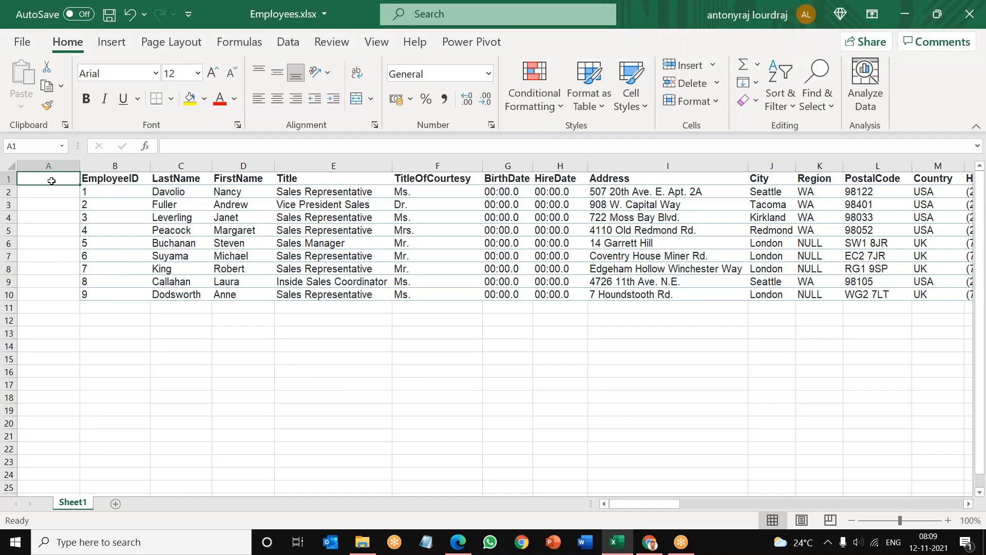
Step: Enter January in cell A1 and fill the month series down to A12
{"action": "type", "text": "January"}
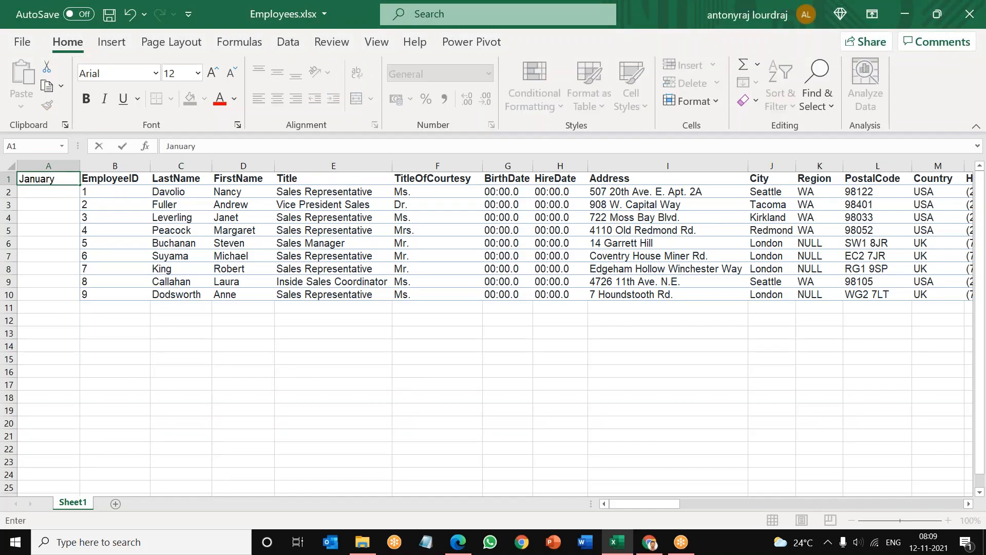
{"action": "key", "text": "Return"}
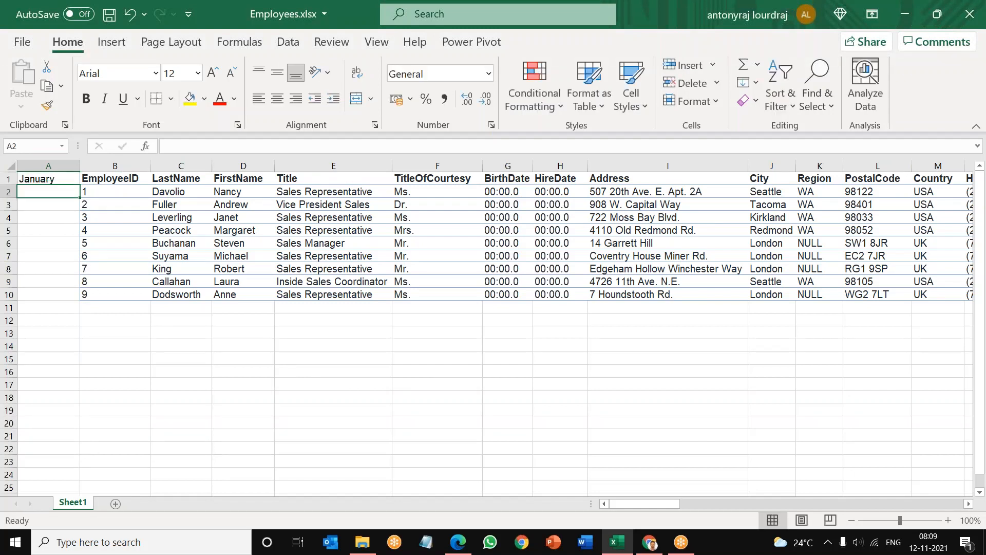
{"action": "left_click", "coordinate": [49, 177]}
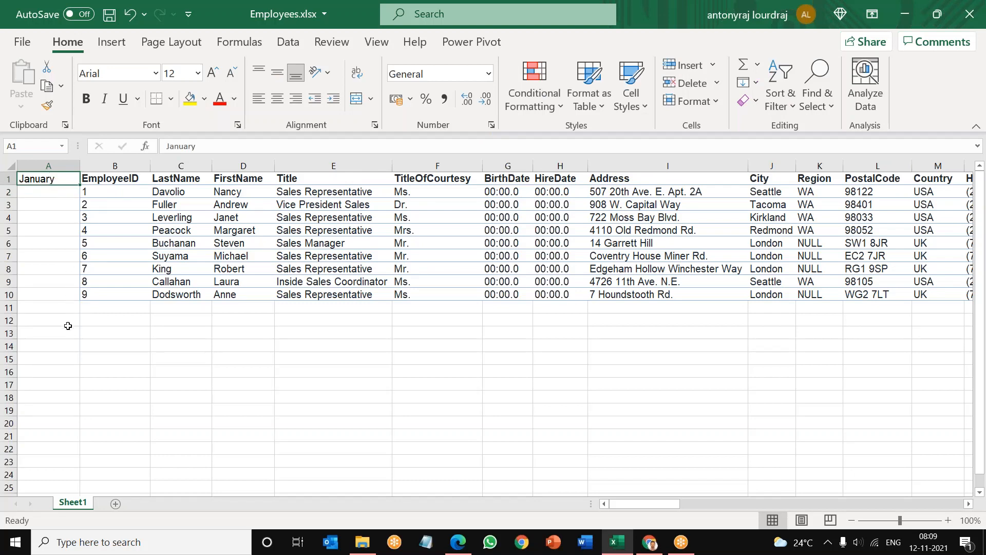
{"action": "left_click", "coordinate": [47, 228]}
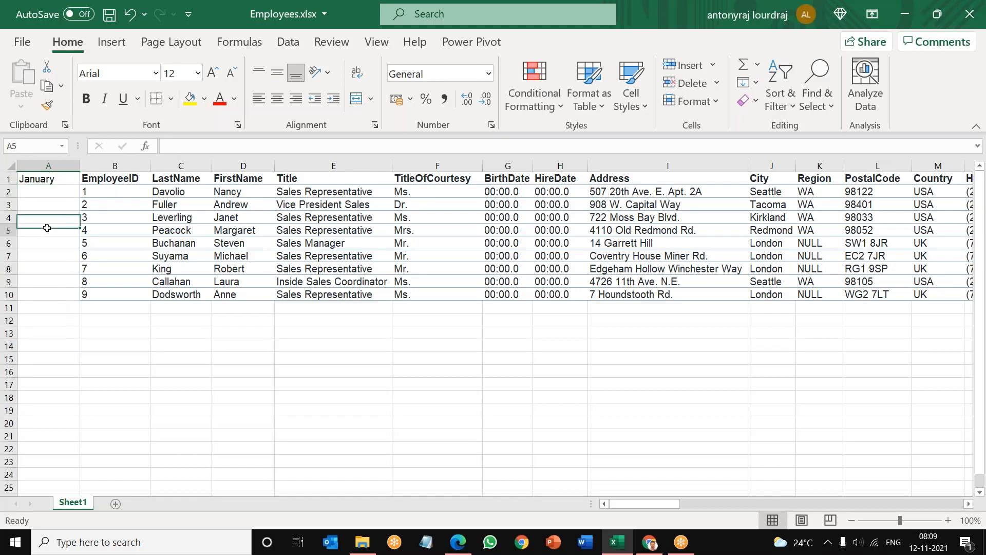
{"action": "left_click", "coordinate": [48, 180]}
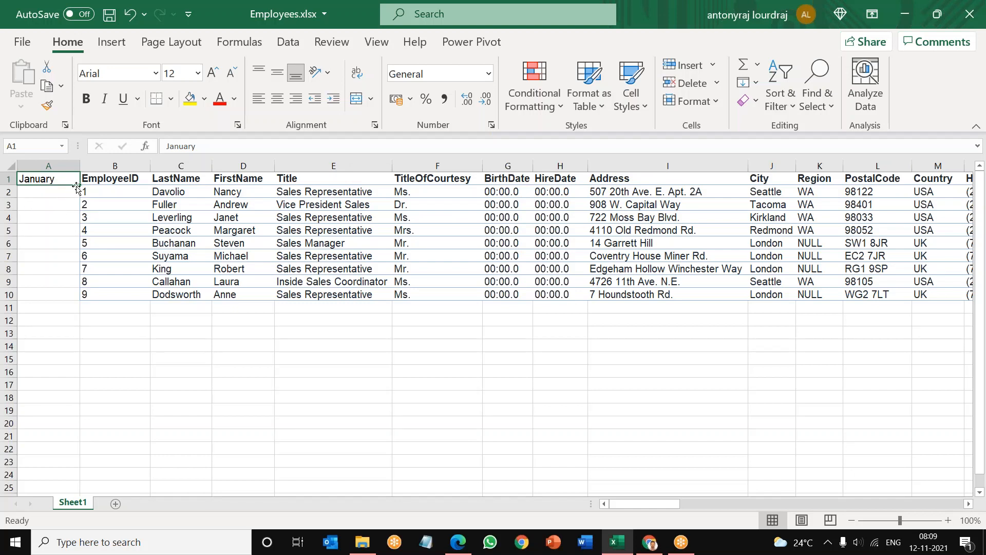
{"action": "left_click_drag", "start_coordinate": [79, 186], "coordinate": [70, 328]}
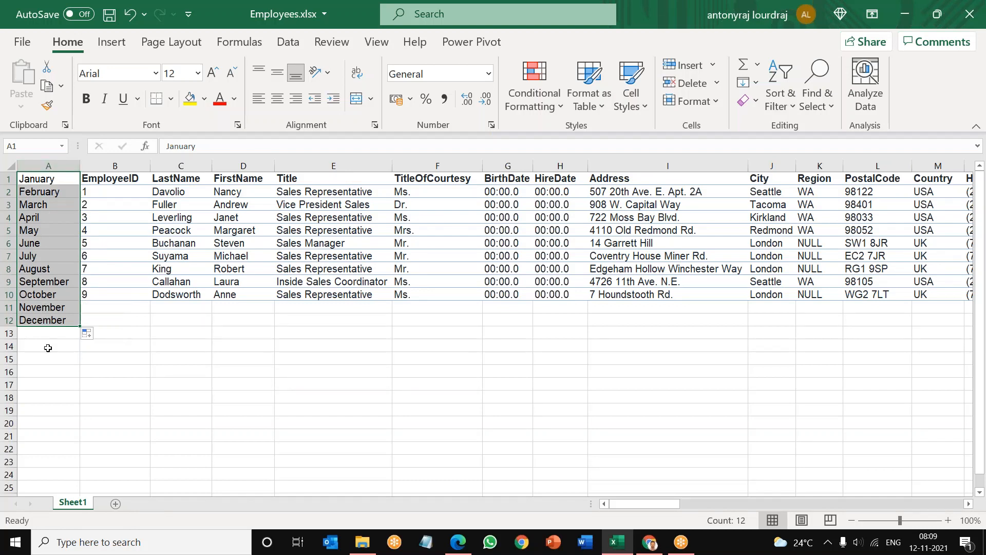
{"action": "left_click", "coordinate": [50, 366]}
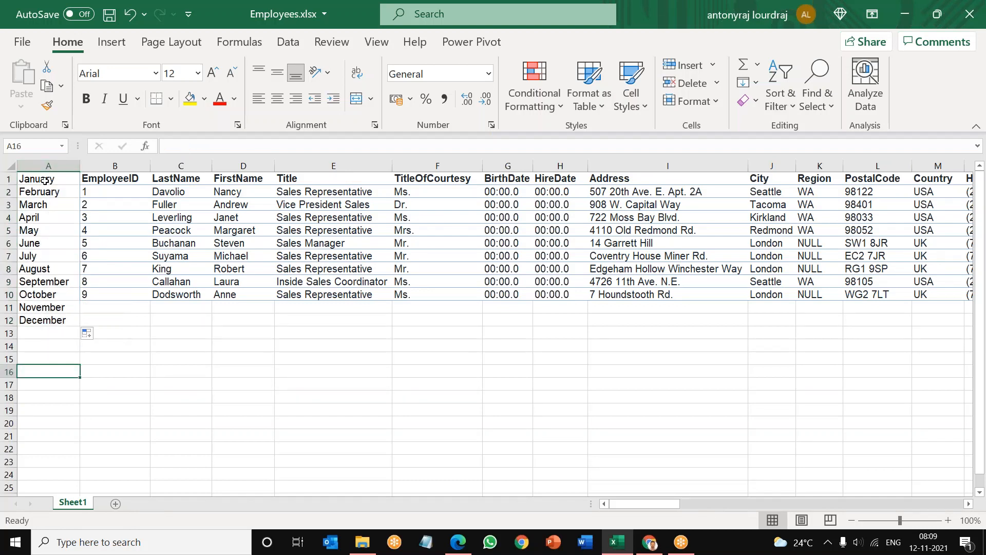
Step: Clear the month names from A1:A12 and enter Sunday in cell A1
{"action": "left_click_drag", "start_coordinate": [45, 184], "coordinate": [63, 317]}
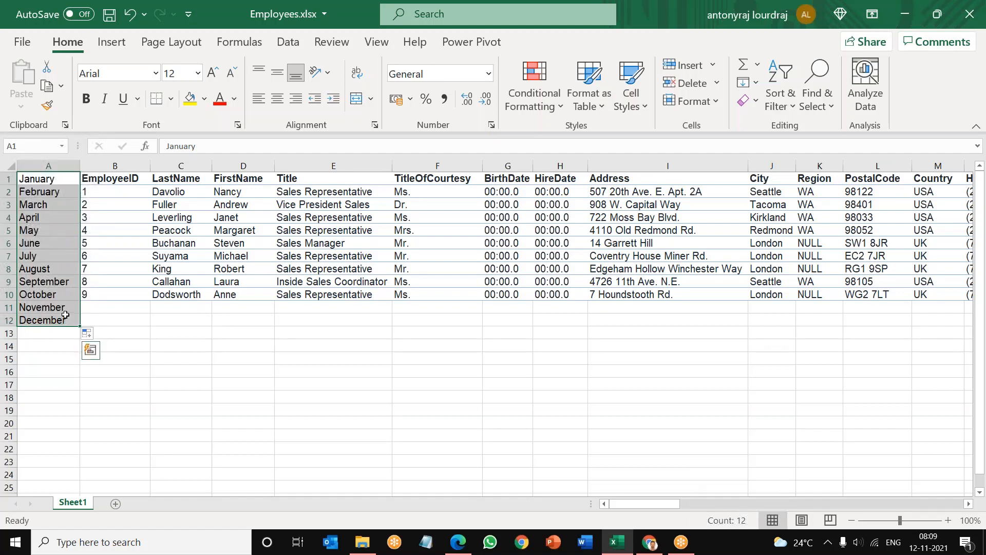
{"action": "key", "text": "Delete"}
{"action": "left_click", "coordinate": [33, 178]}
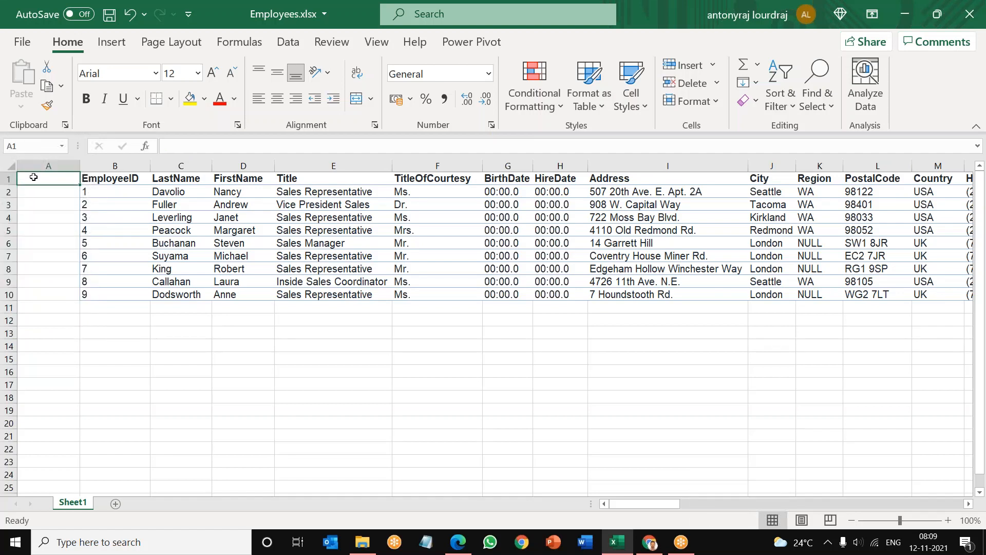
{"action": "type", "text": "Sub"}
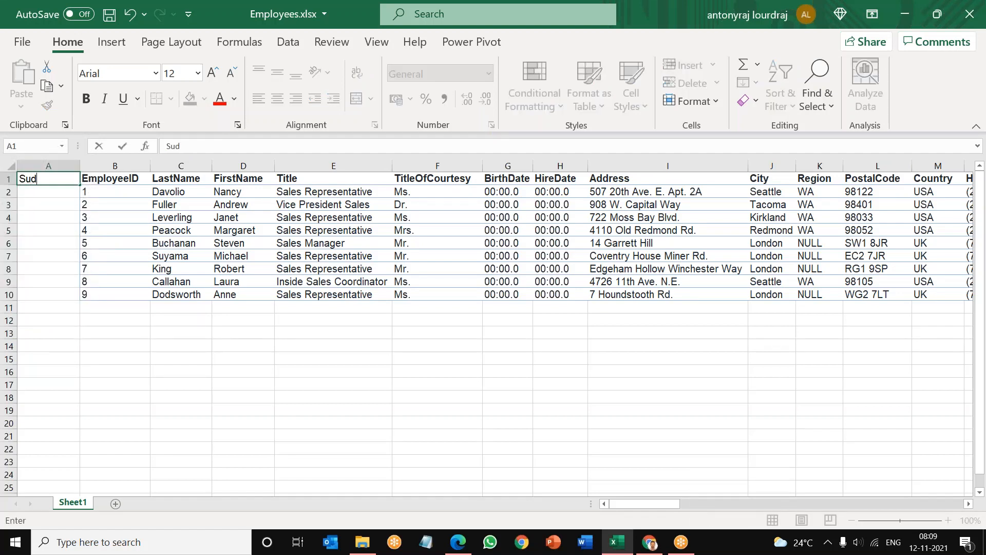
{"action": "key", "text": "BackSpace"}
{"action": "type", "text": "nday"}
{"action": "left_click", "coordinate": [41, 196]}
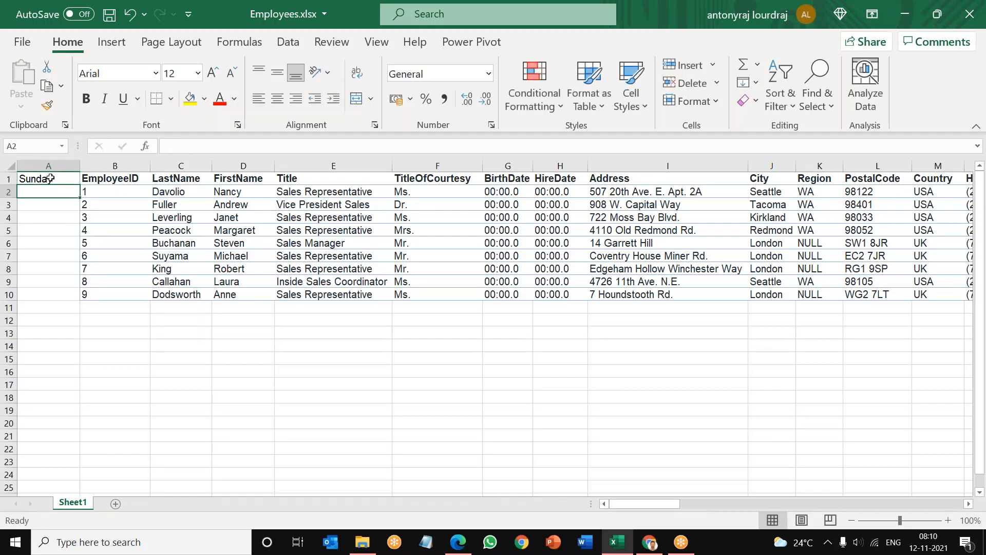
Step: Fill the weekday series from Sunday in A1 down to A10
{"action": "left_click", "coordinate": [50, 178]}
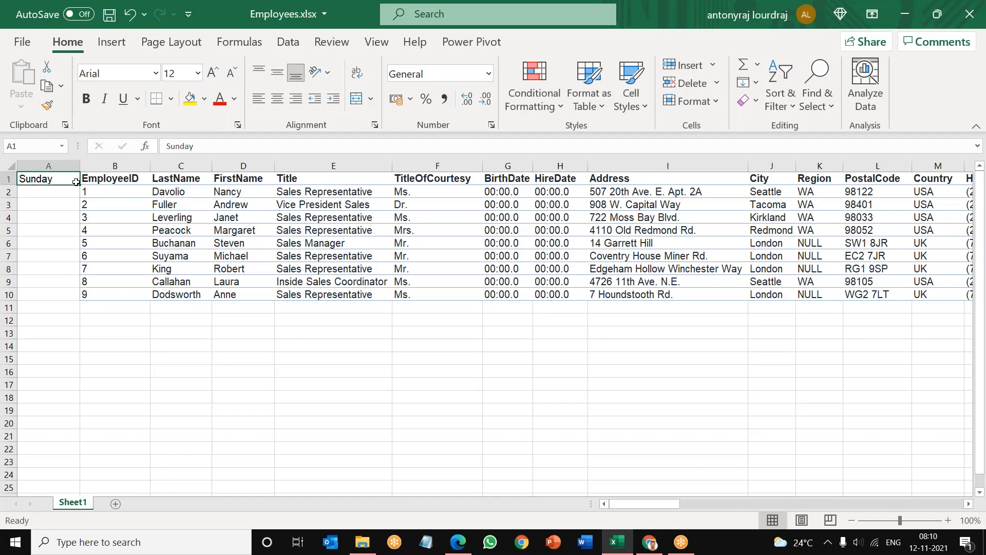
{"action": "left_click_drag", "start_coordinate": [79, 186], "coordinate": [90, 299]}
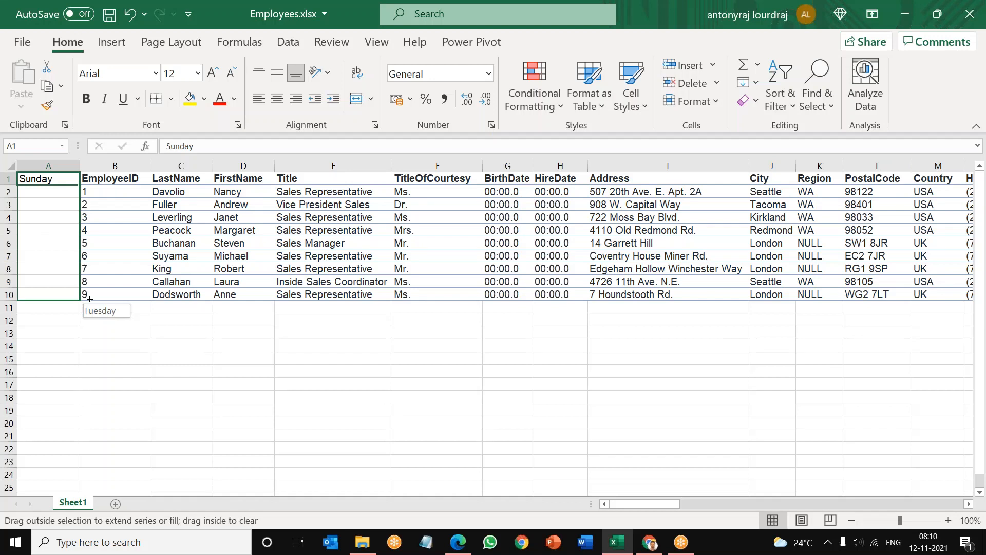
{"action": "left_click_drag", "start_coordinate": [89, 298], "coordinate": [89, 299]}
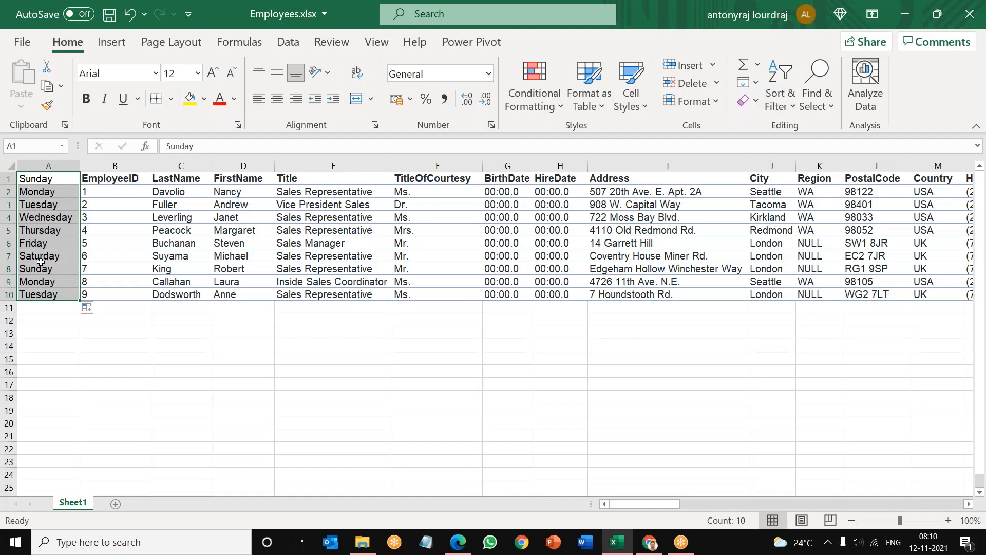
Step: Clear the weekday names from A1:A10 and enter the date 01/01/2021 in cell A1
{"action": "left_click_drag", "start_coordinate": [46, 180], "coordinate": [52, 297]}
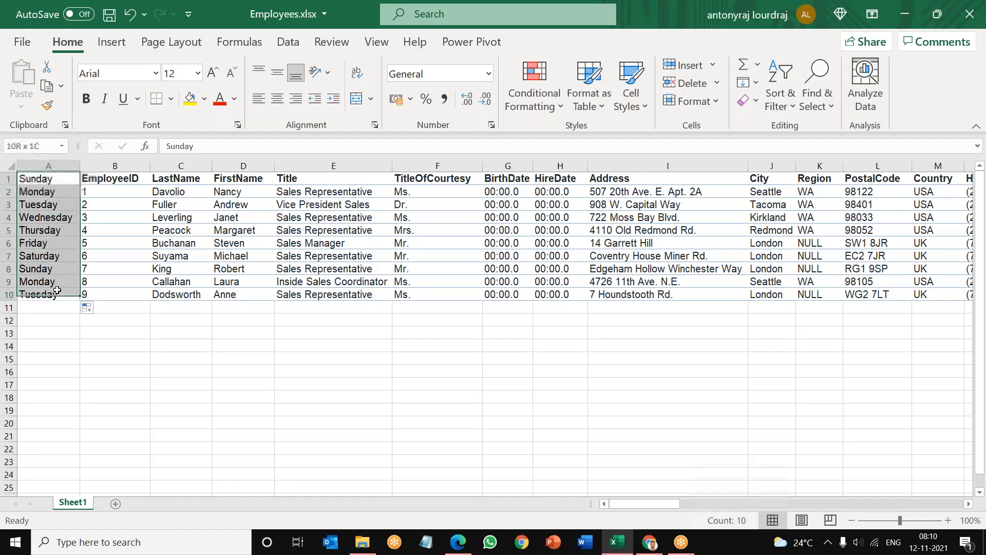
{"action": "key", "text": "Delete"}
{"action": "left_click", "coordinate": [31, 177]}
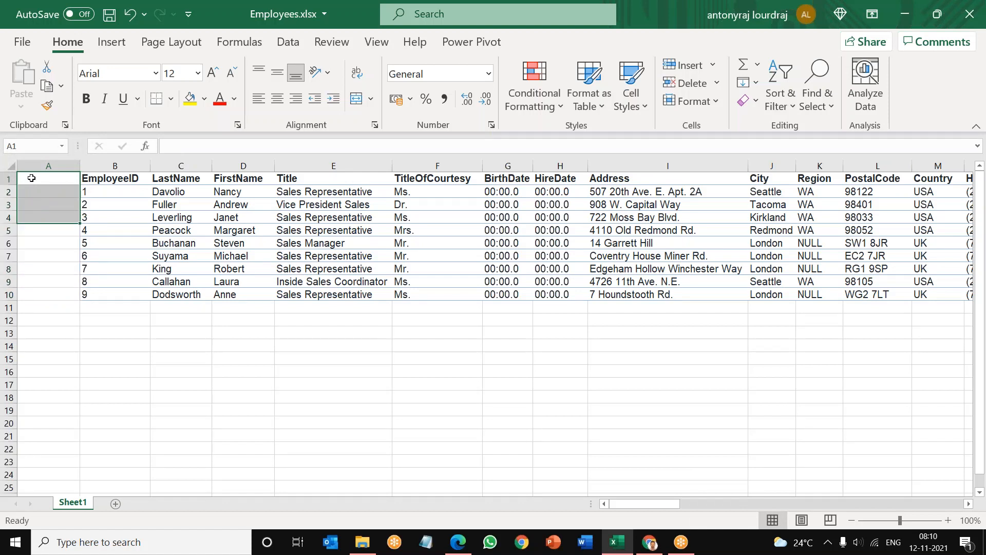
{"action": "type", "text": "01"}
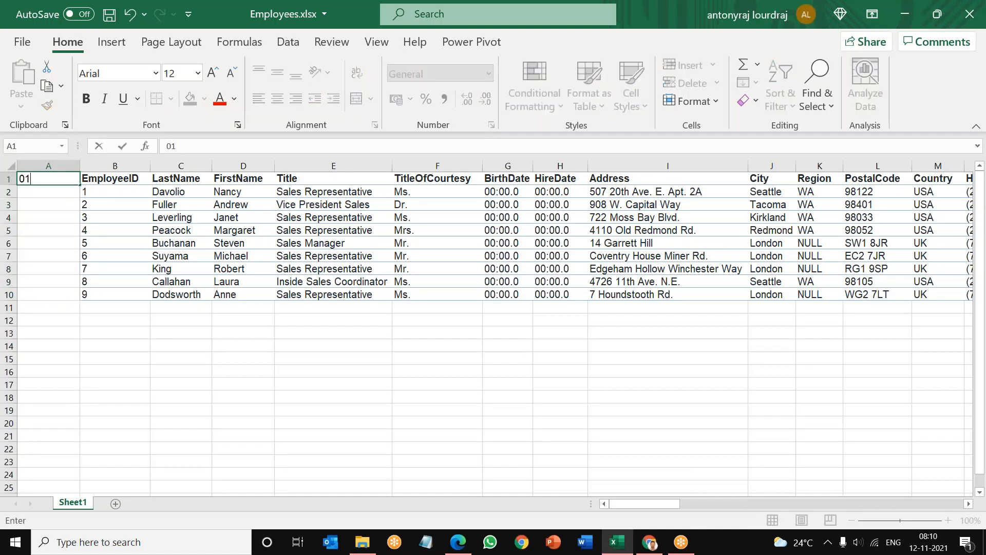
{"action": "type", "text": "/01/2021"}
{"action": "left_click", "coordinate": [35, 219]}
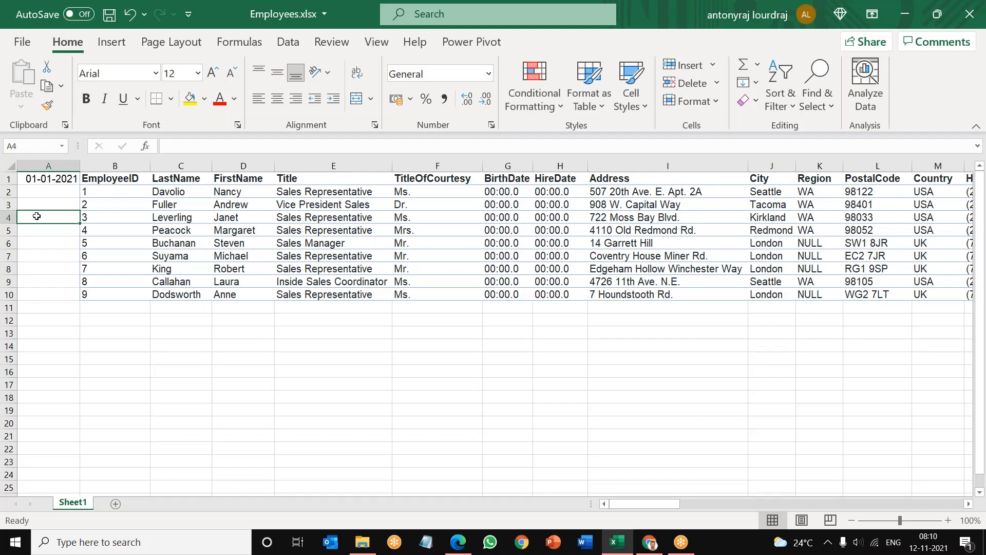
Step: Format column A as Date with the type *14 March 2012 and auto-fit the column width
{"action": "left_click", "coordinate": [48, 166]}
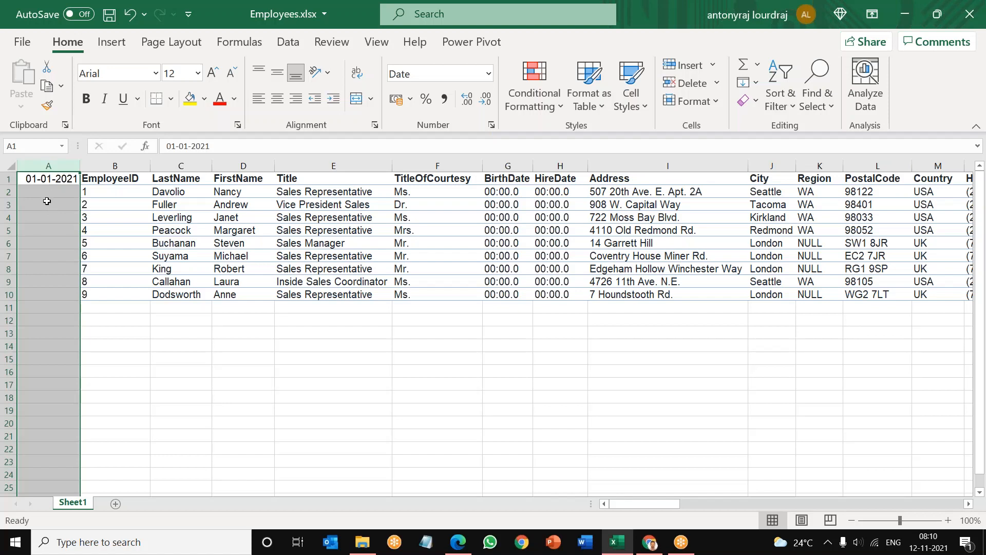
{"action": "right_click", "coordinate": [47, 201]}
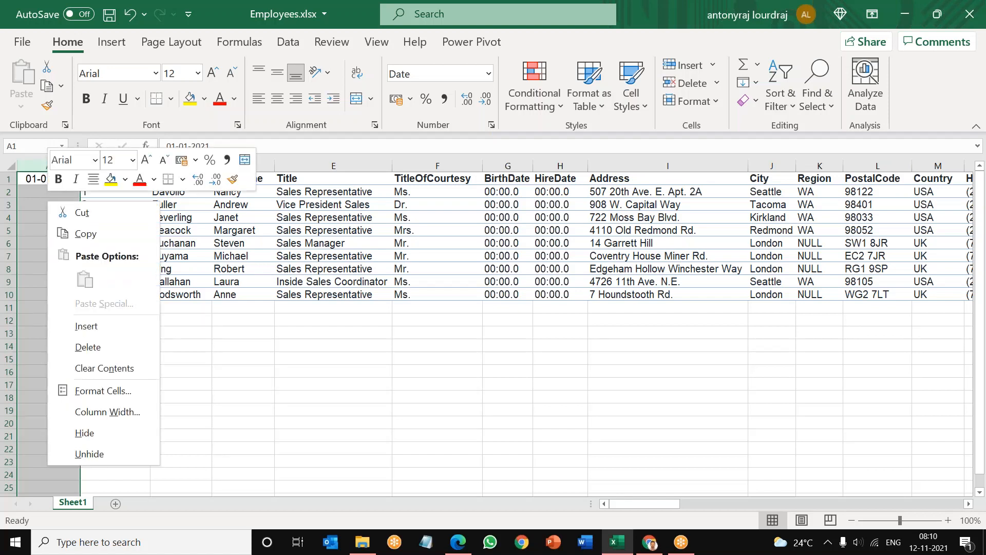
{"action": "left_click", "coordinate": [109, 391]}
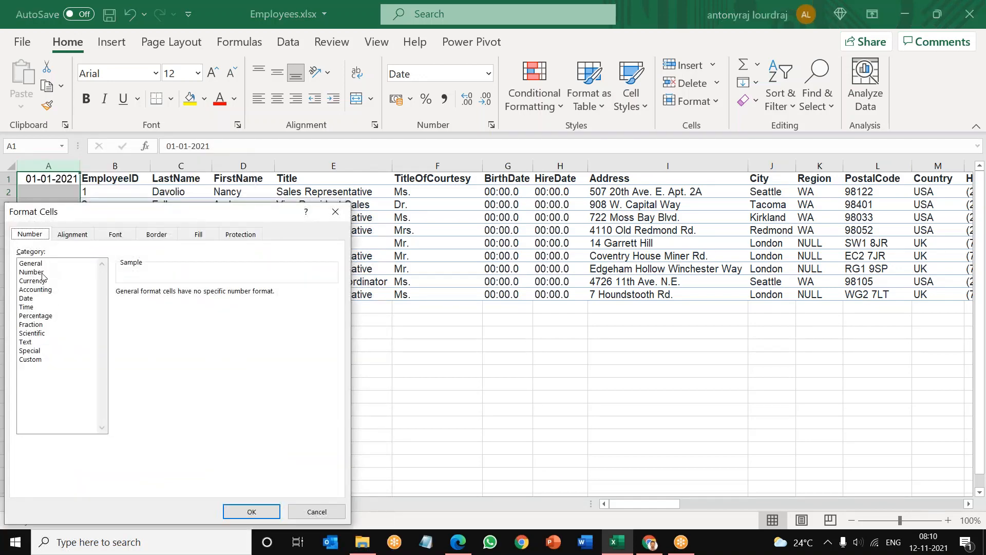
{"action": "left_click", "coordinate": [30, 300]}
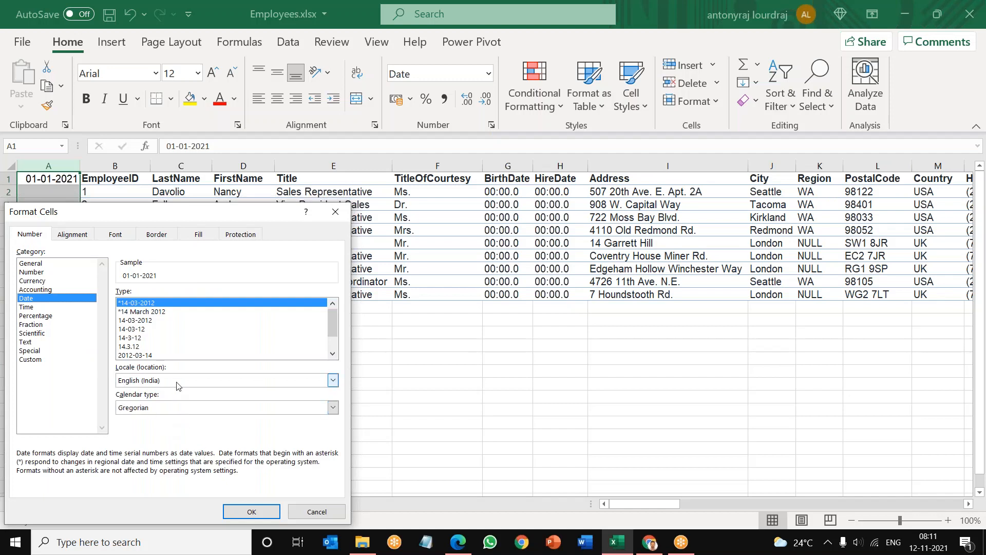
{"action": "left_click", "coordinate": [138, 313]}
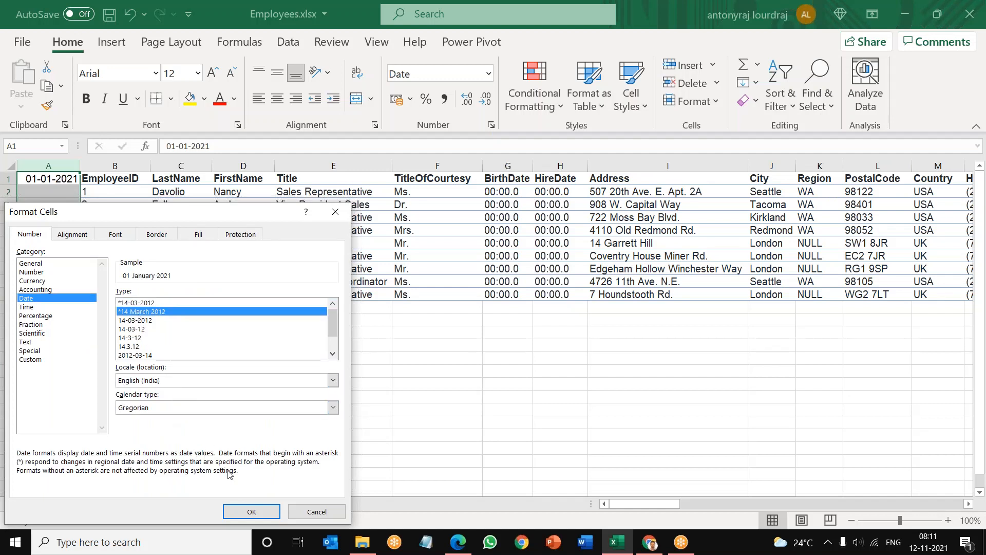
{"action": "left_click", "coordinate": [251, 511]}
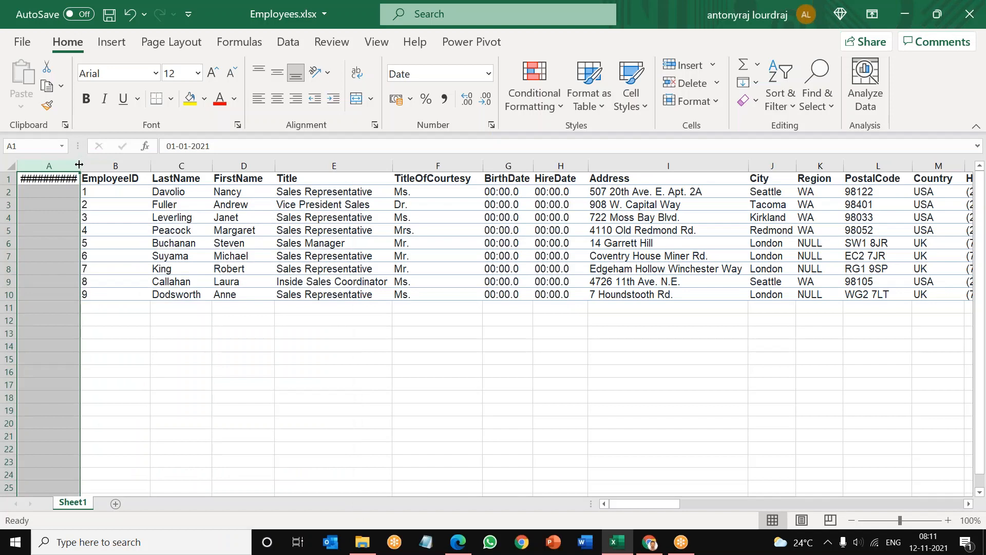
{"action": "double_click", "coordinate": [79, 164]}
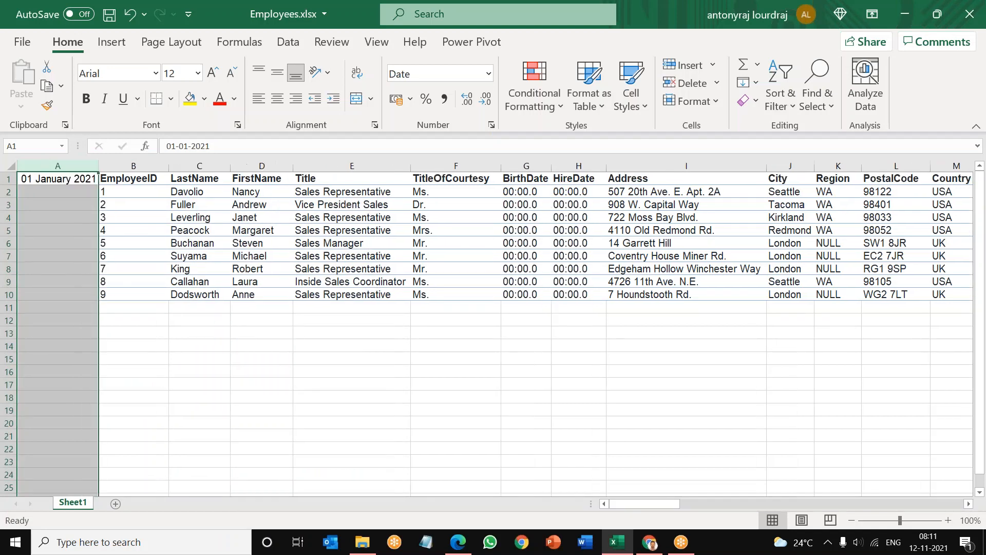
Step: Fill the daily date series from A1 down to A31 and check the filled dates
{"action": "left_click_drag", "start_coordinate": [98, 185], "coordinate": [84, 448]}
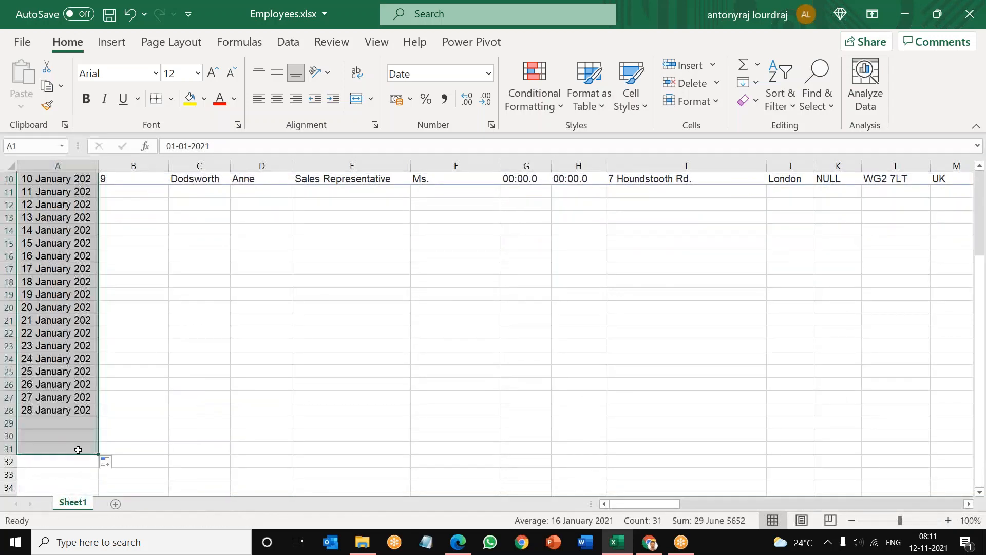
{"action": "scroll", "coordinate": [226, 327], "scroll_direction": "up", "scroll_amount": 3}
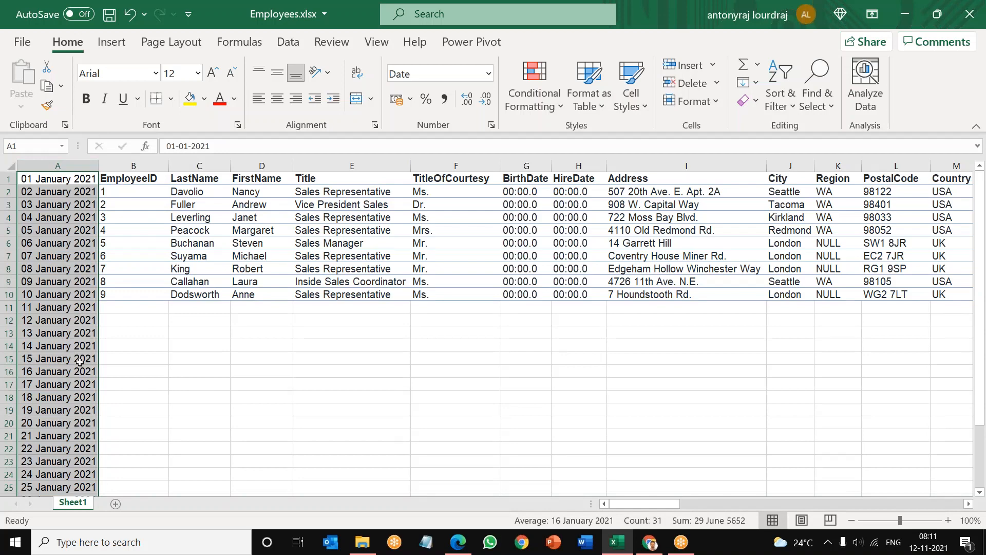
{"action": "scroll", "coordinate": [79, 362], "scroll_direction": "down", "scroll_amount": 8}
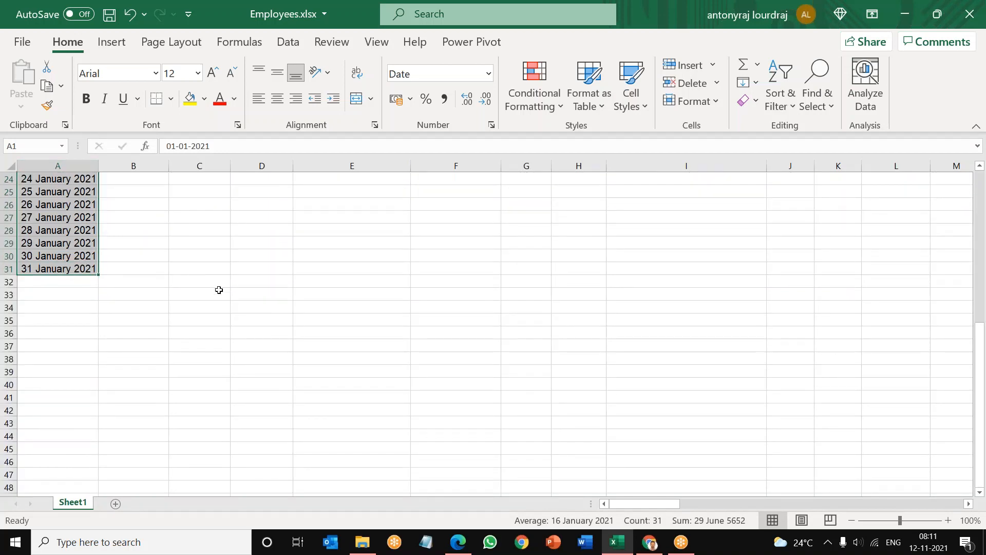
{"action": "scroll", "coordinate": [218, 290], "scroll_direction": "up", "scroll_amount": 8}
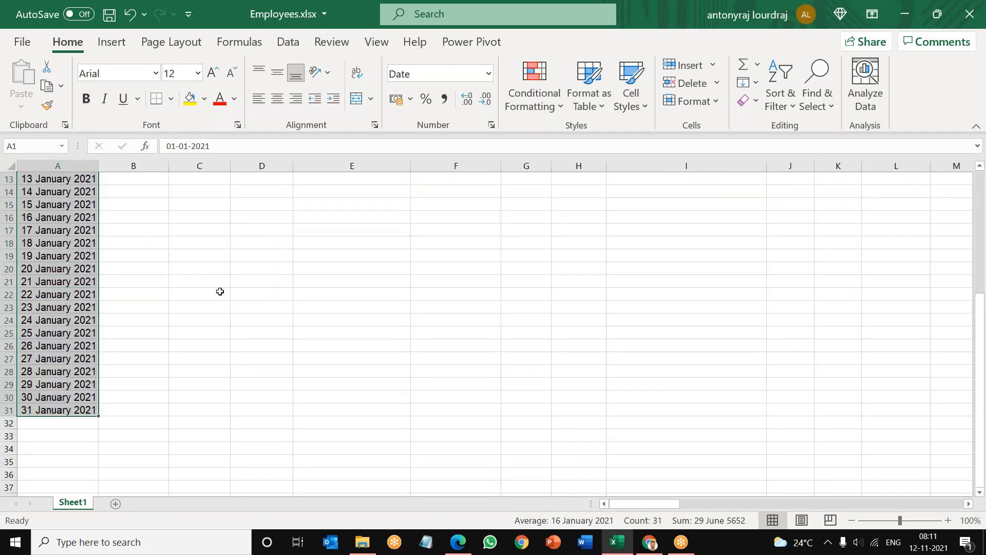
Step: Change the date format of A1:A31 to the type 14-03-2012
{"action": "right_click", "coordinate": [57, 193]}
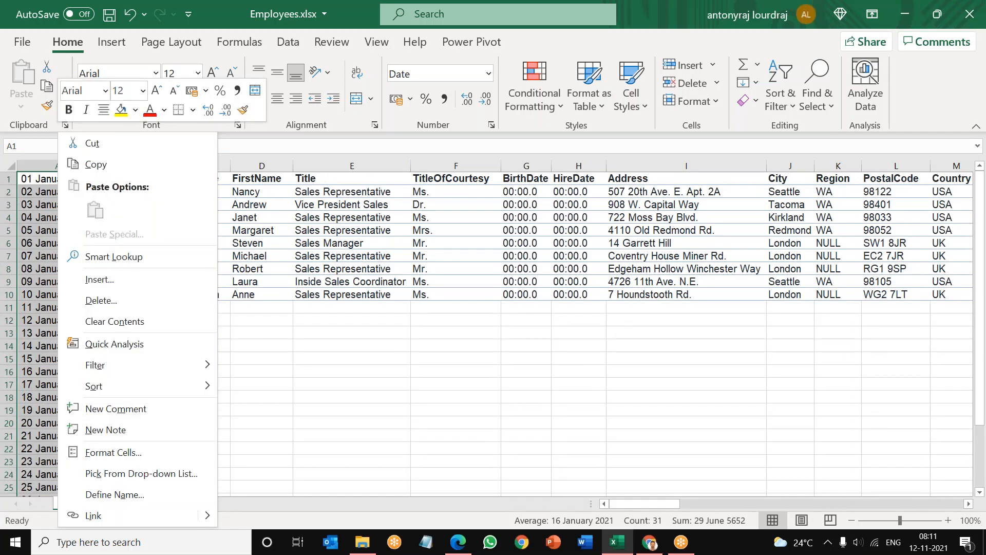
{"action": "left_click", "coordinate": [119, 453]}
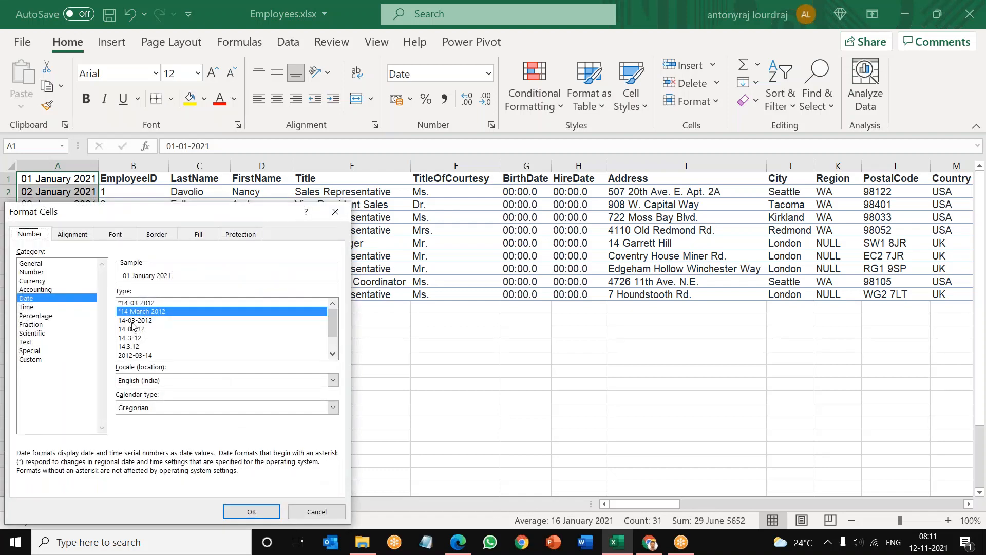
{"action": "left_click", "coordinate": [133, 321]}
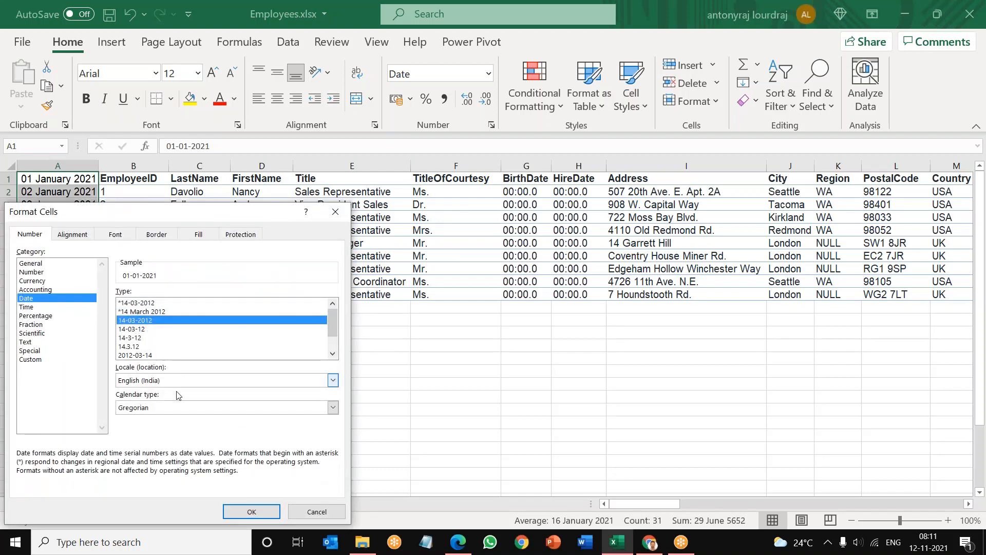
{"action": "left_click", "coordinate": [236, 513]}
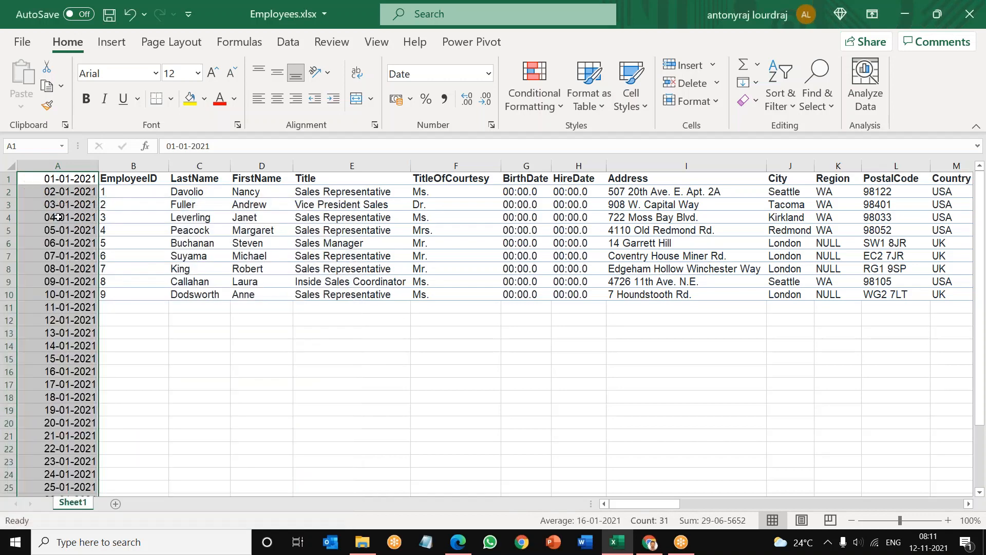
Step: Change the date format of A1:A31 to the type *14-03-2012
{"action": "right_click", "coordinate": [58, 217]}
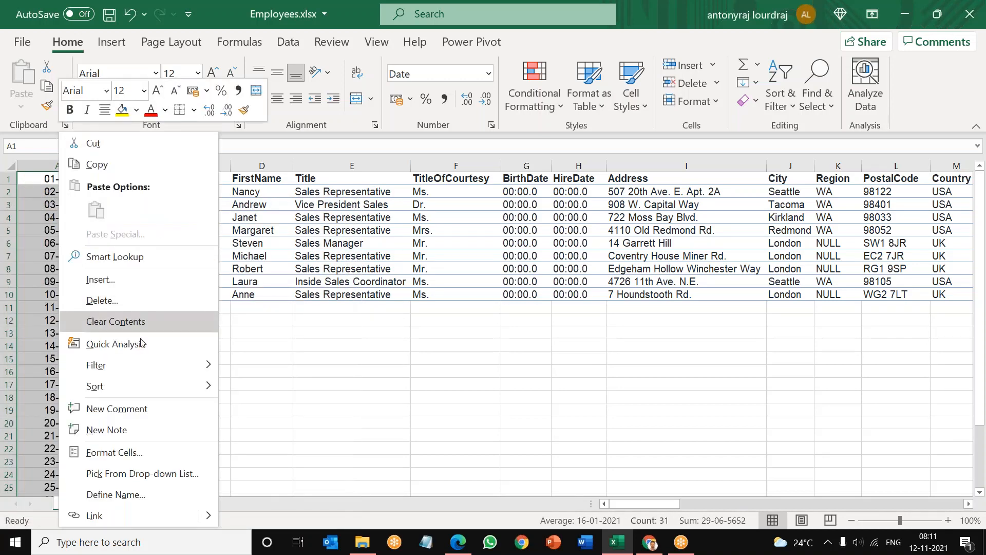
{"action": "left_click", "coordinate": [130, 452]}
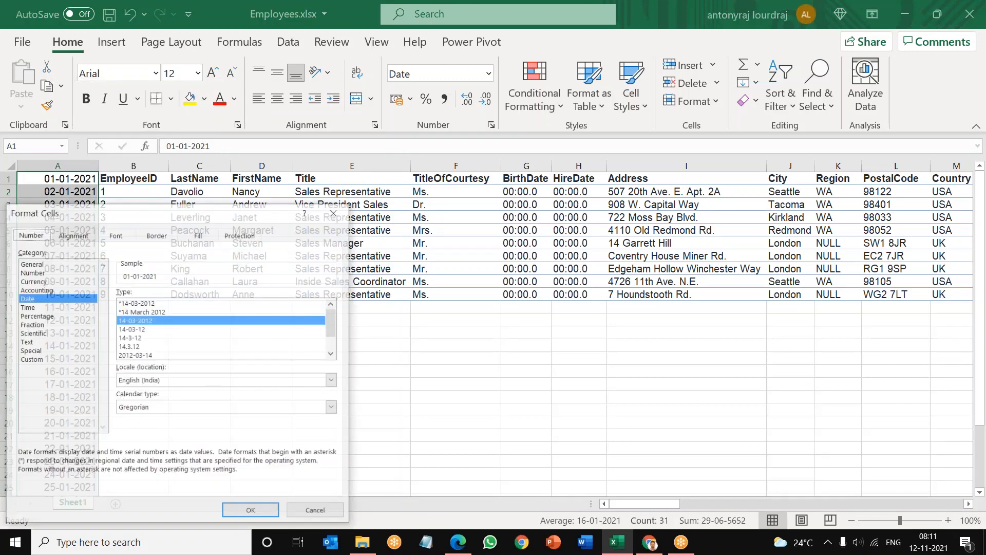
{"action": "left_click", "coordinate": [136, 303]}
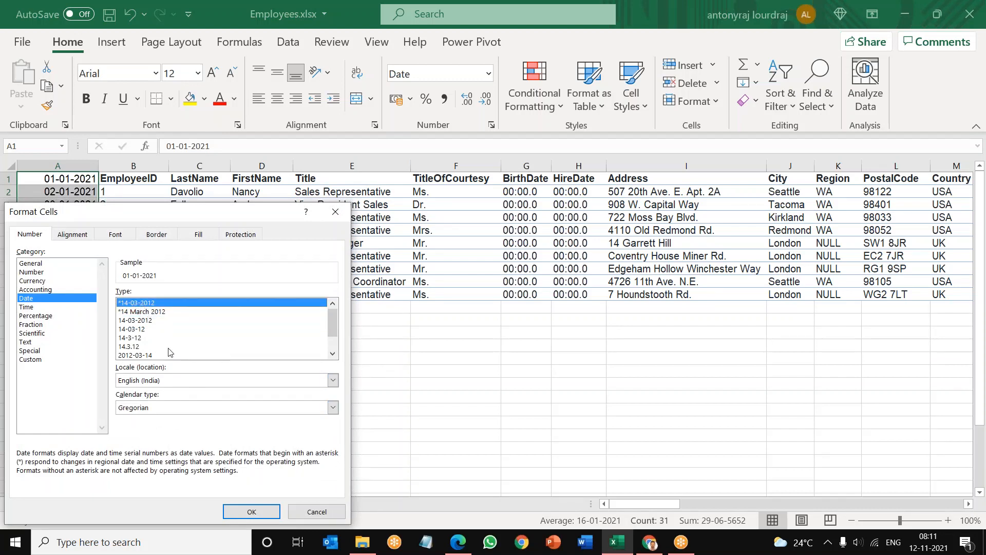
{"action": "left_click", "coordinate": [260, 511]}
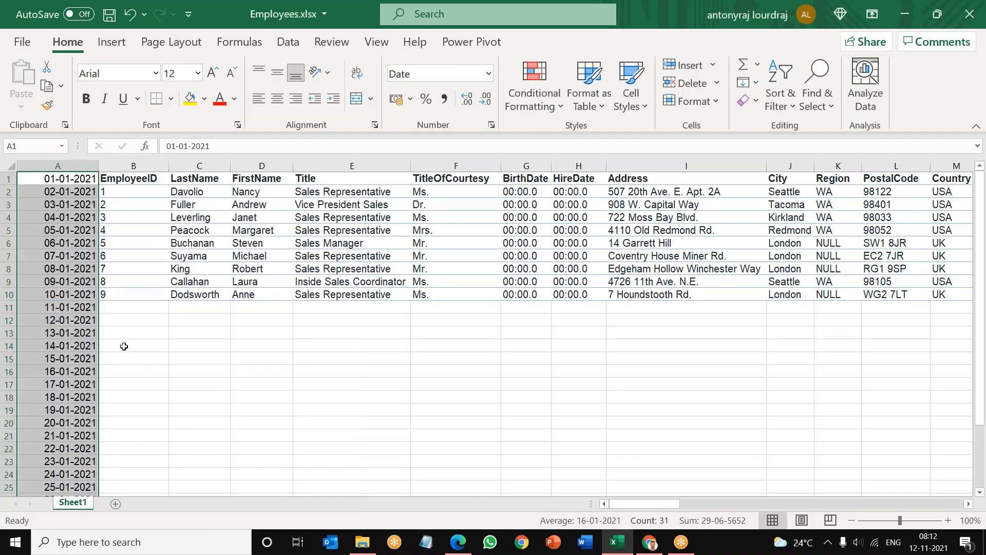
{"action": "left_click", "coordinate": [124, 346]}
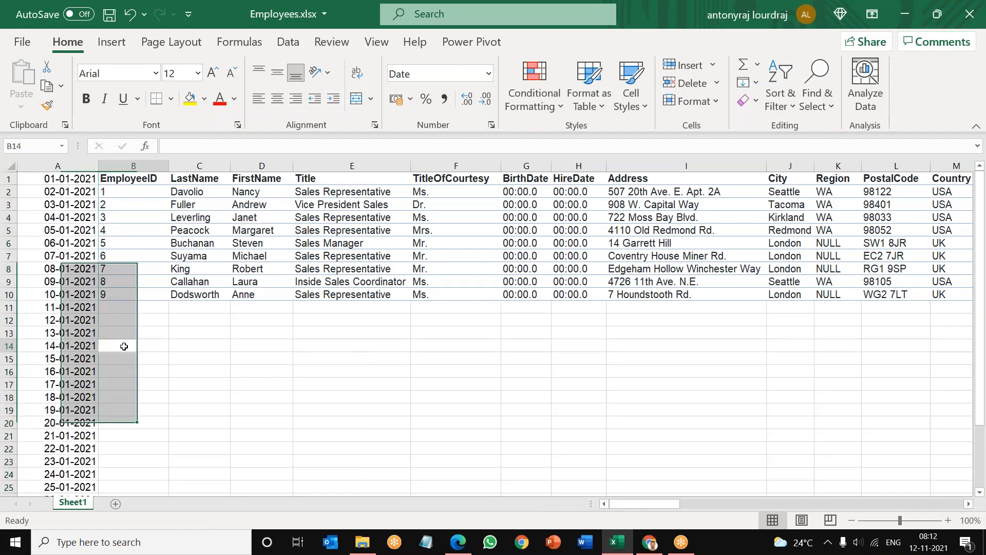
Step: Delete the entire date column A from the worksheet
{"action": "left_click", "coordinate": [52, 165]}
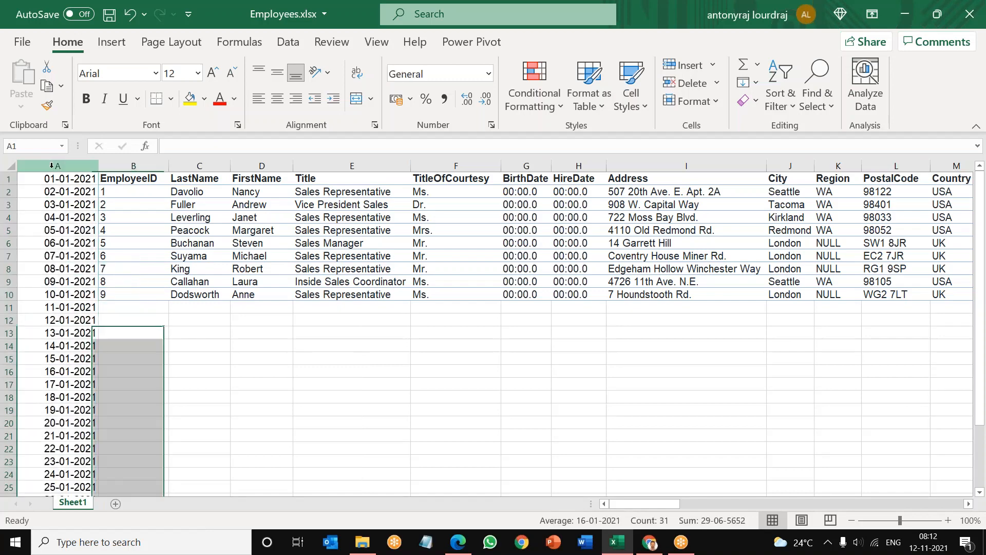
{"action": "right_click", "coordinate": [51, 164]}
{"action": "key", "text": "Escape"}
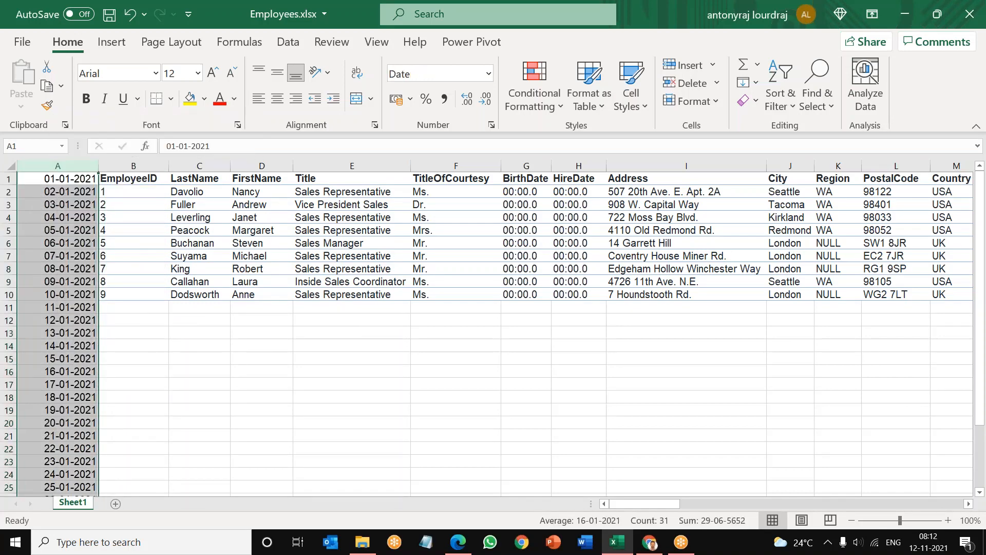
{"action": "left_click", "coordinate": [179, 379]}
Step: Insert a blank column before the BirthDate column and undo the insertion
{"action": "left_click", "coordinate": [118, 165]}
{"action": "left_click", "coordinate": [181, 165]}
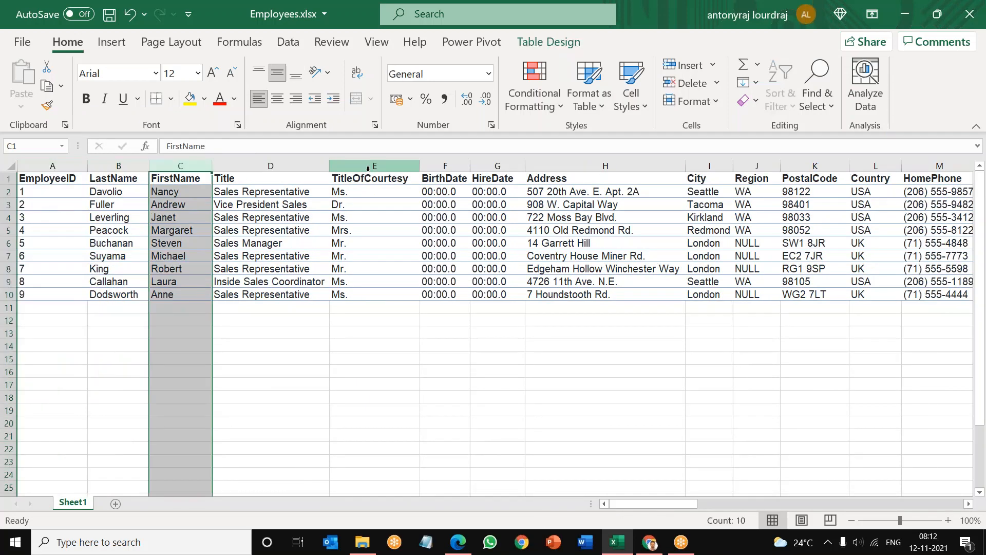
{"action": "left_click", "coordinate": [375, 165]}
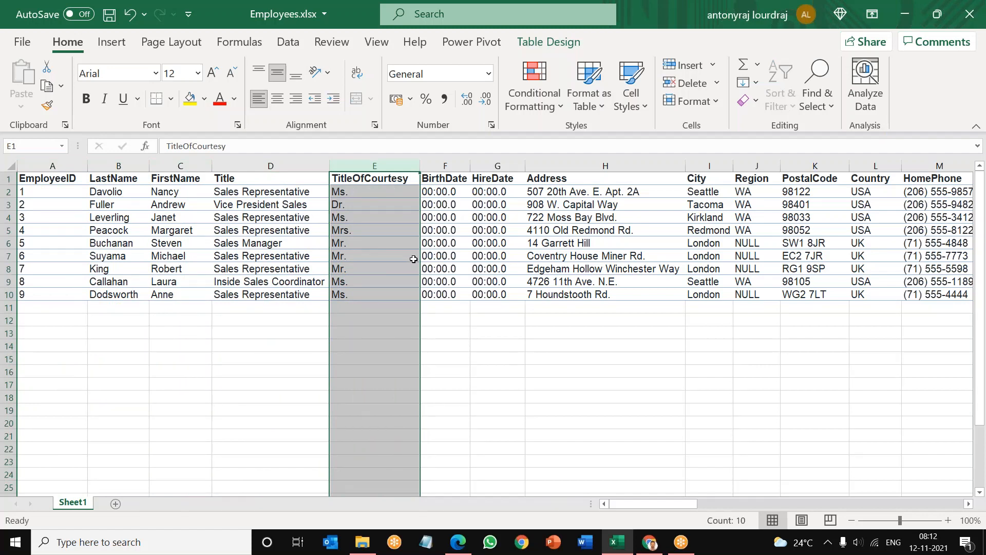
{"action": "left_click", "coordinate": [448, 162]}
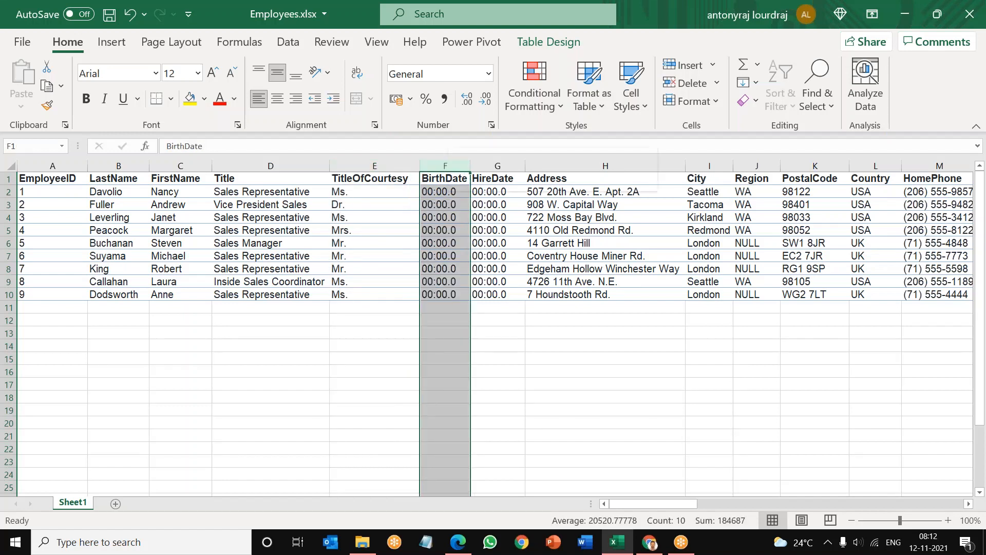
{"action": "right_click", "coordinate": [449, 201]}
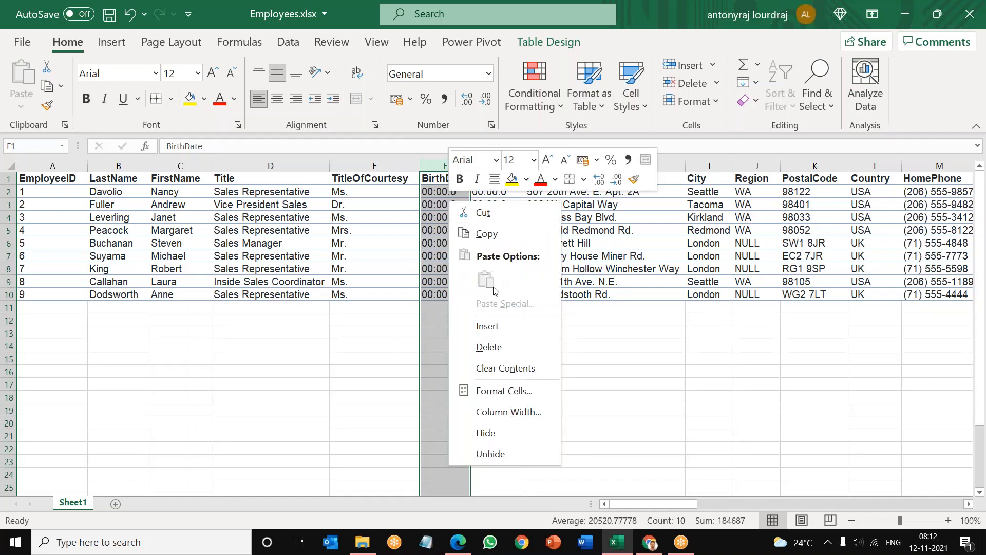
{"action": "left_click", "coordinate": [487, 326]}
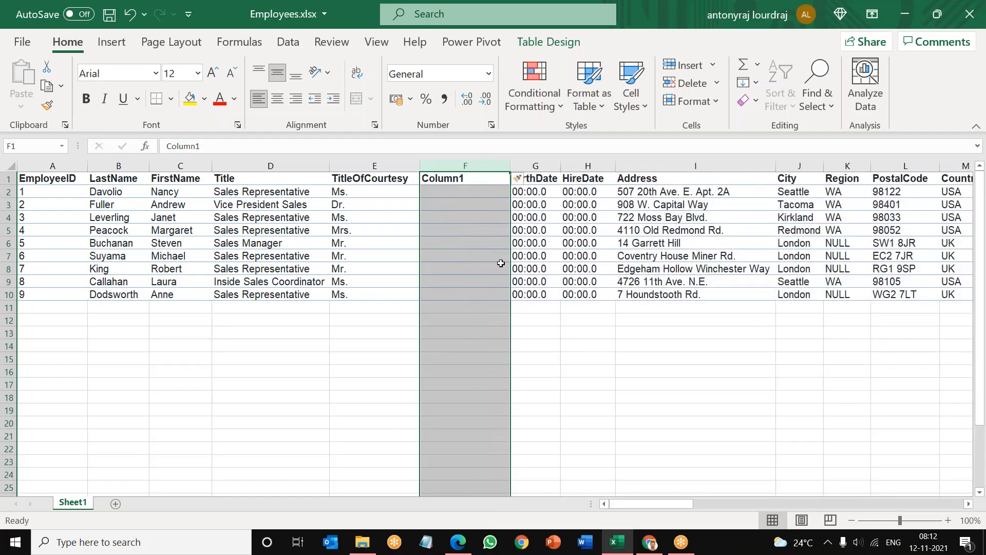
{"action": "key", "text": "ctrl+z"}
{"action": "left_click", "coordinate": [558, 335]}
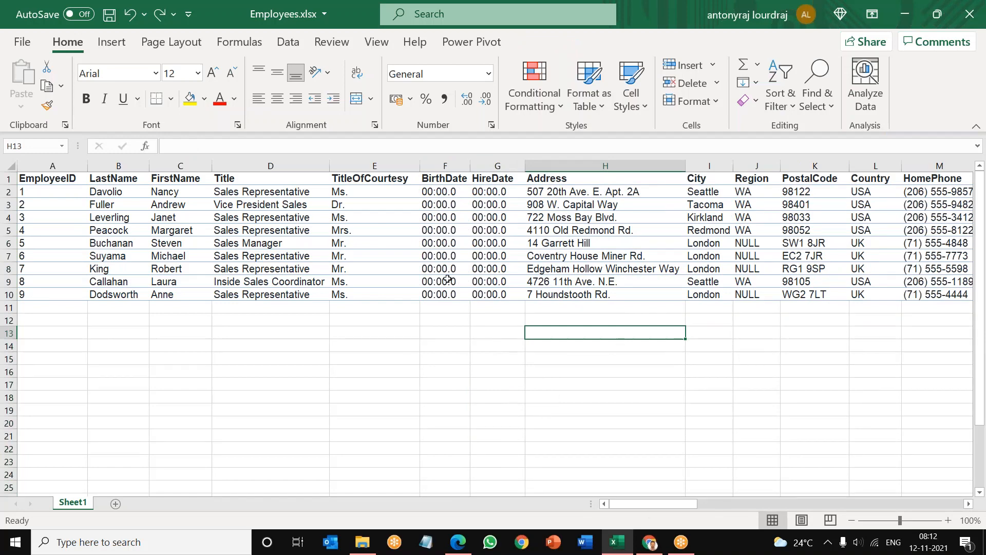
Step: Insert a blank column between TitleOfCourtesy and BirthDate and select its empty data cells
{"action": "left_click", "coordinate": [370, 163]}
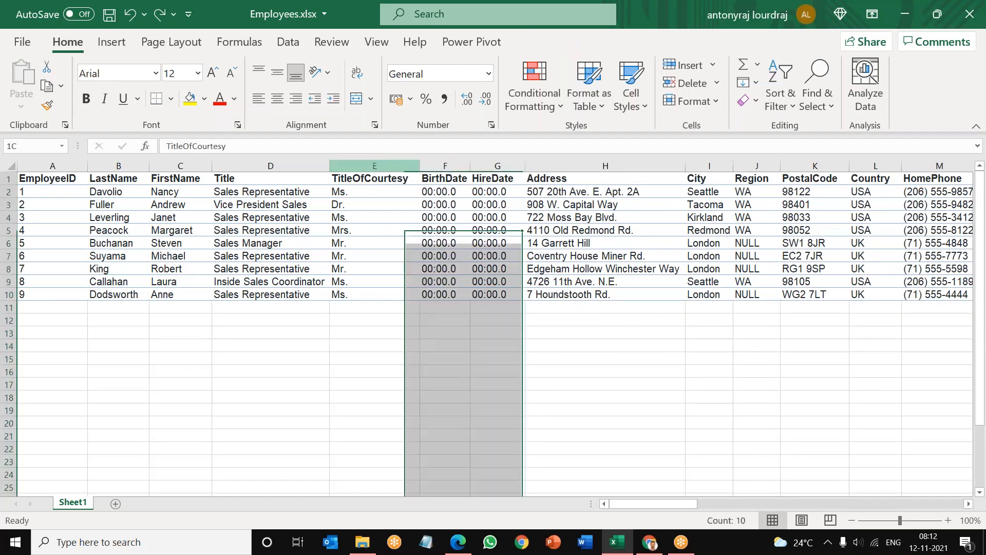
{"action": "left_click", "coordinate": [181, 164]}
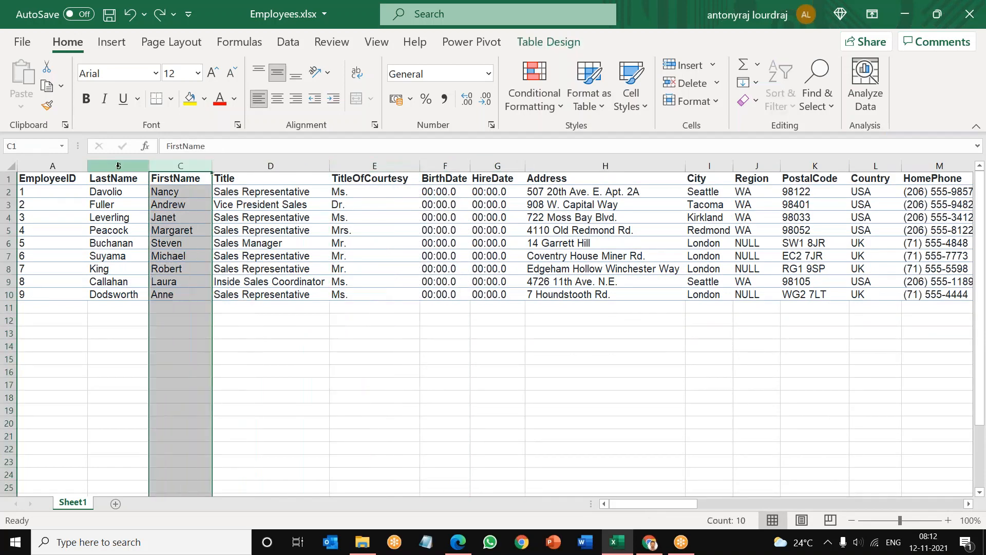
{"action": "left_click", "coordinate": [121, 166]}
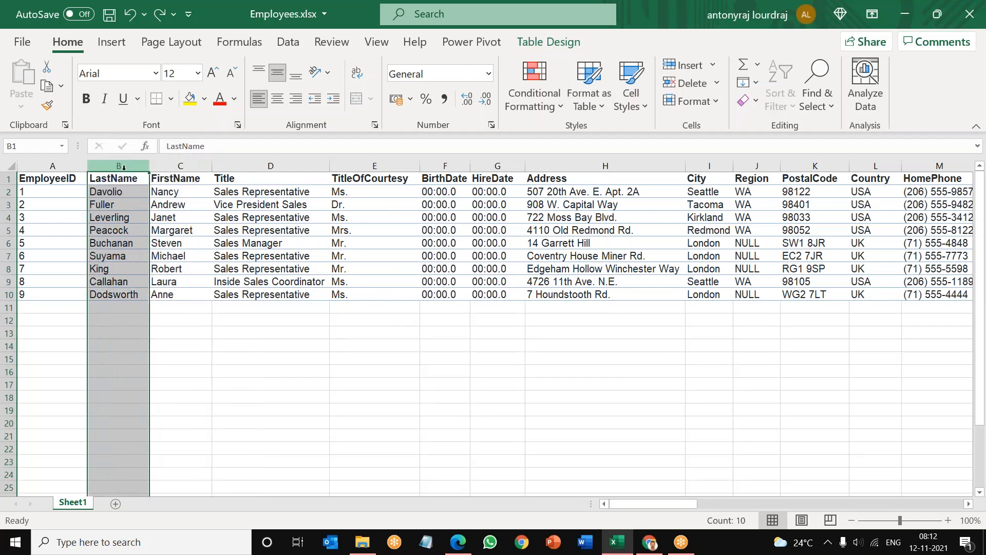
{"action": "left_click", "coordinate": [454, 163]}
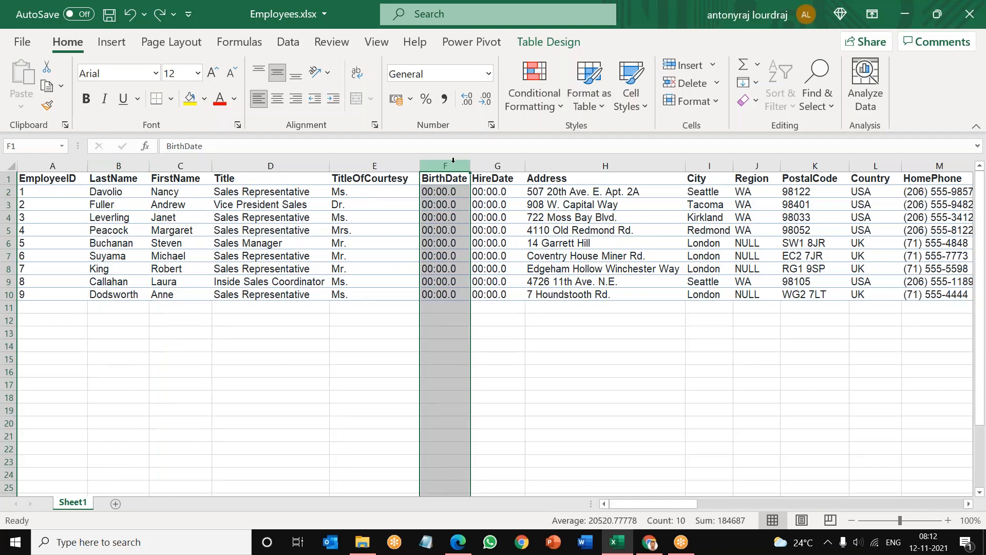
{"action": "right_click", "coordinate": [451, 199]}
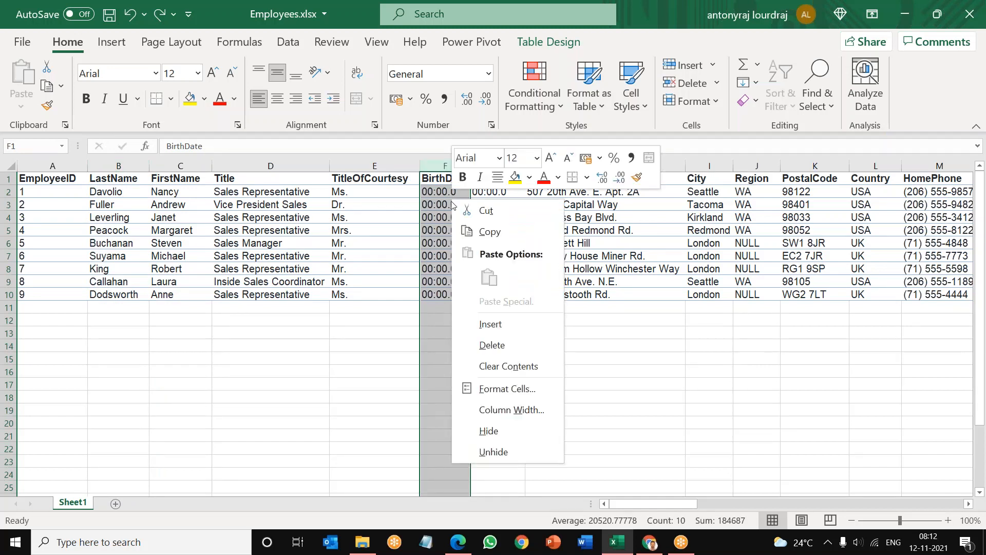
{"action": "left_click", "coordinate": [479, 324]}
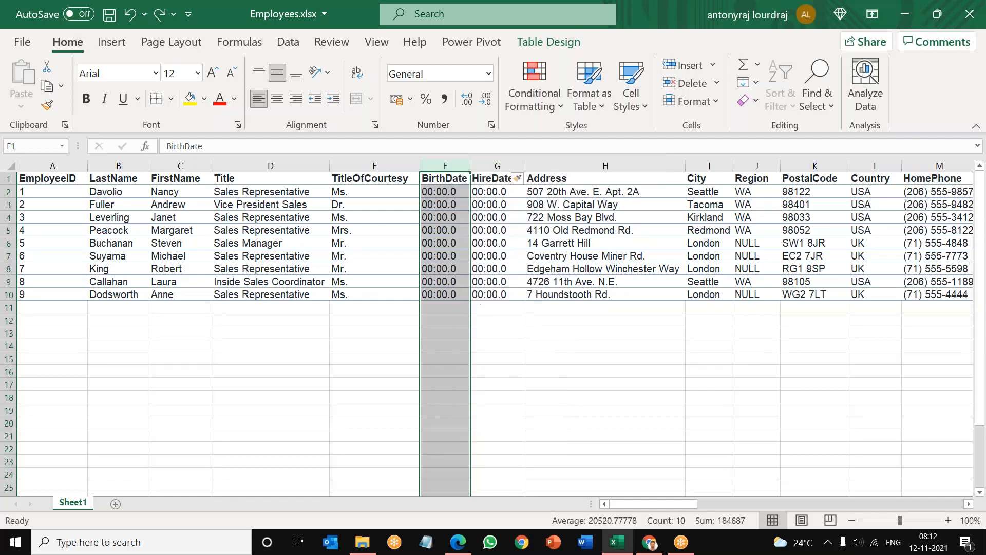
{"action": "left_click", "coordinate": [478, 323]}
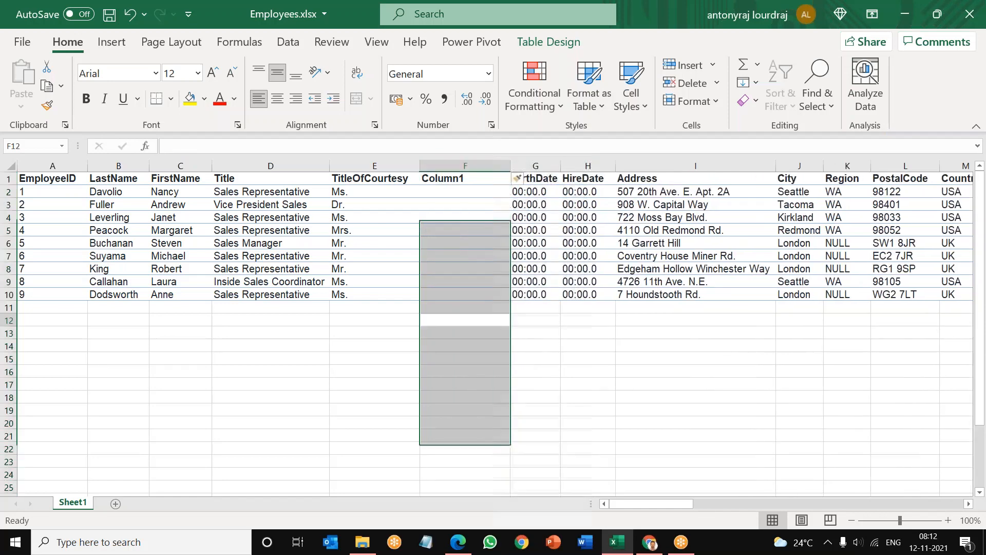
{"action": "left_click_drag", "start_coordinate": [458, 189], "coordinate": [454, 296]}
{"action": "left_click", "coordinate": [445, 193]}
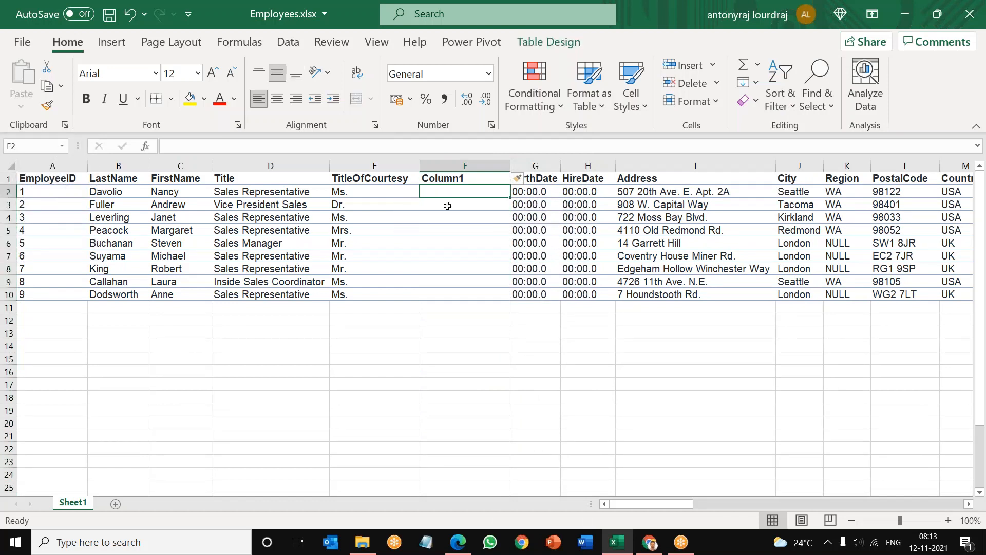
{"action": "type", "text": "="}
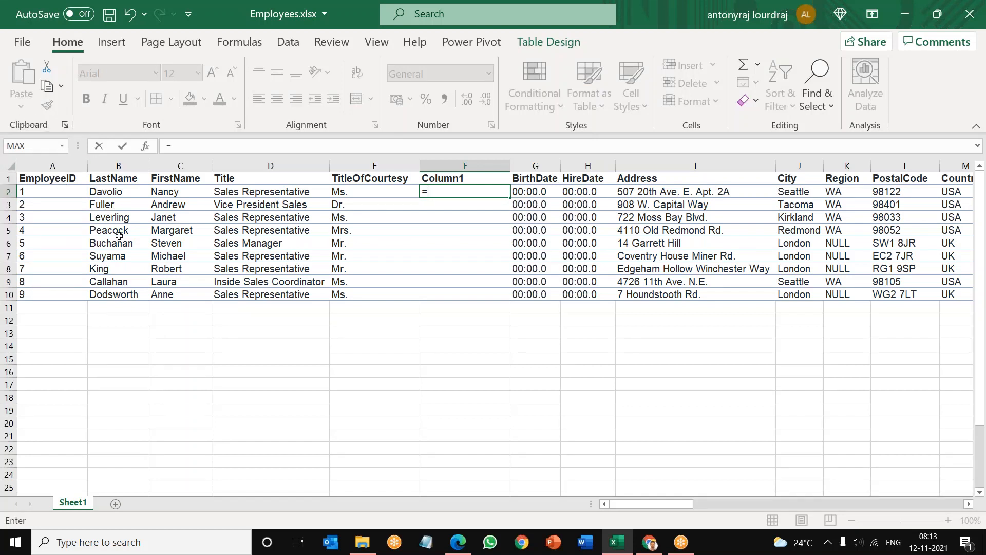
{"action": "key", "text": "Escape"}
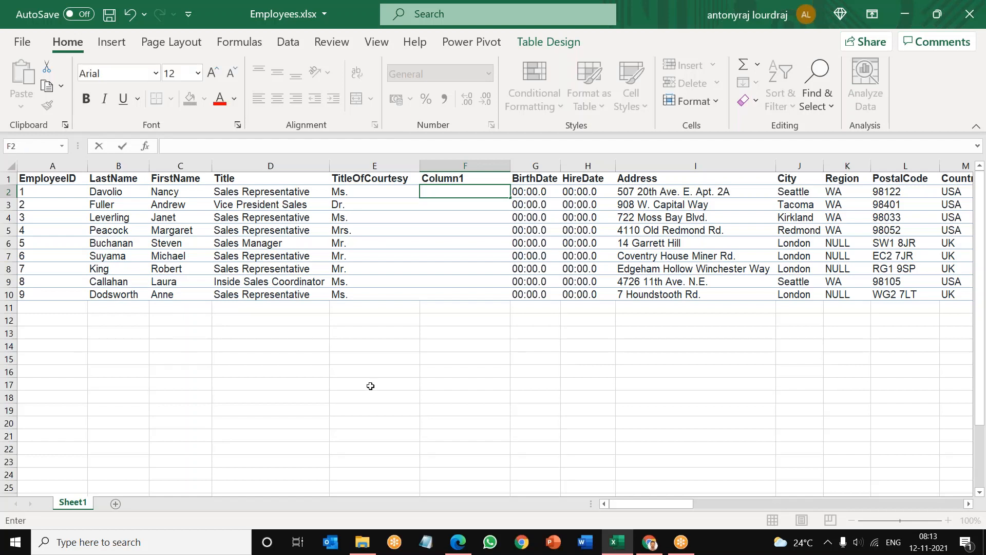
{"action": "left_click", "coordinate": [370, 385]}
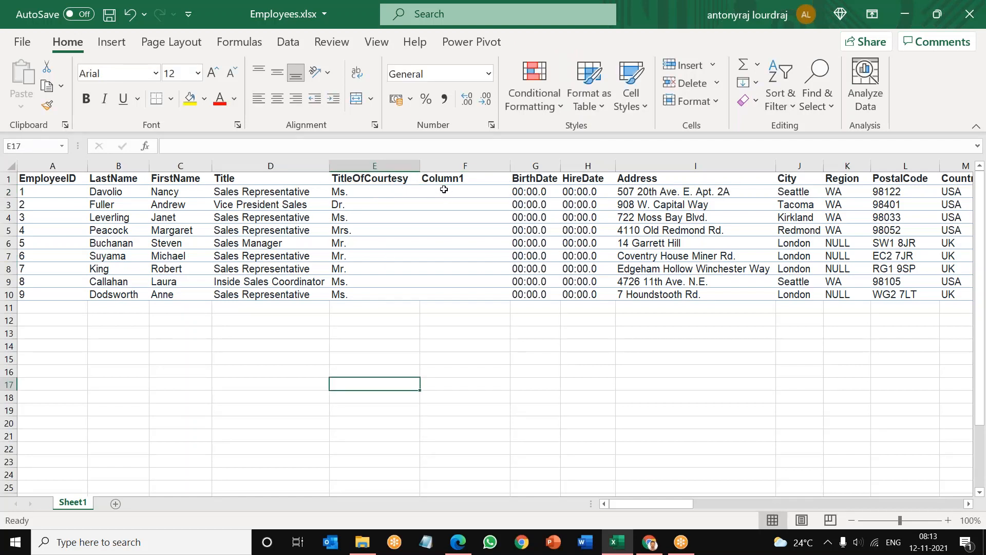
Step: Start a formula in cell F2, search the function library for concatenate and insert the CONCATENATE function
{"action": "left_click", "coordinate": [444, 189]}
{"action": "type", "text": "="}
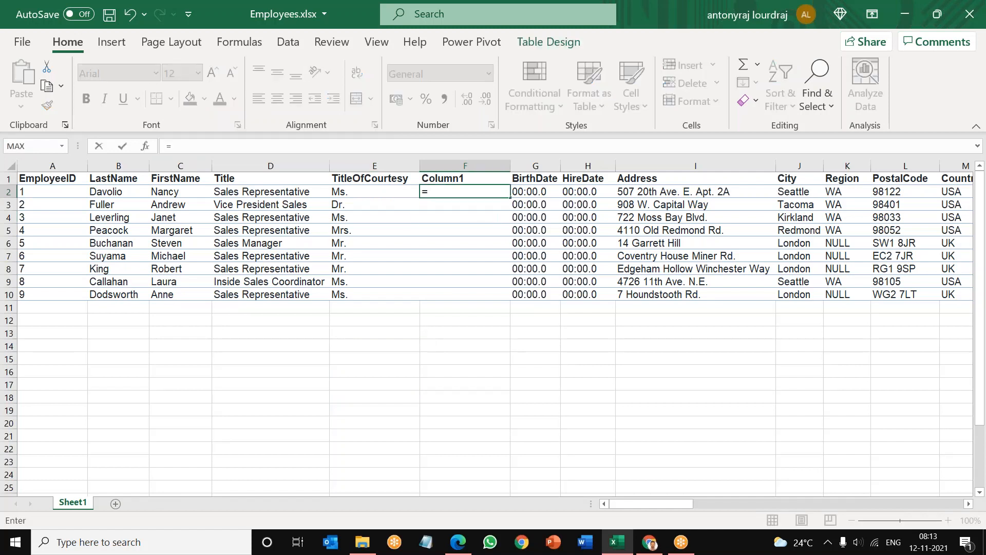
{"action": "left_click", "coordinate": [63, 149]}
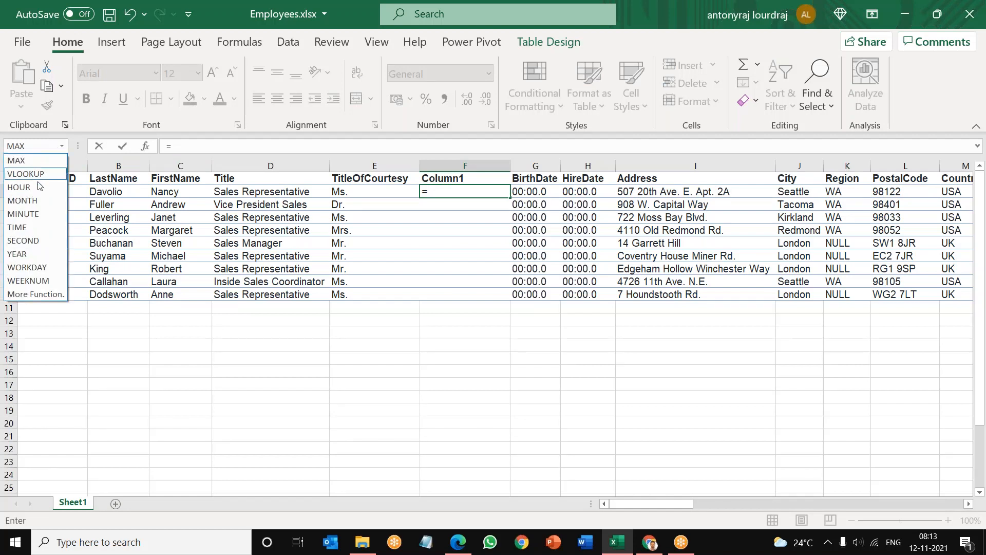
{"action": "left_click", "coordinate": [45, 297]}
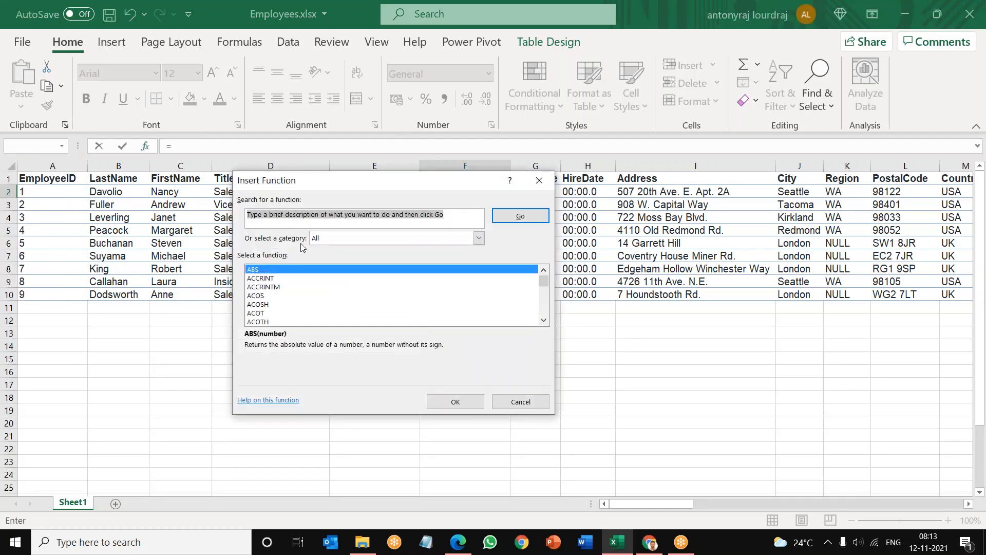
{"action": "type", "text": "co"}
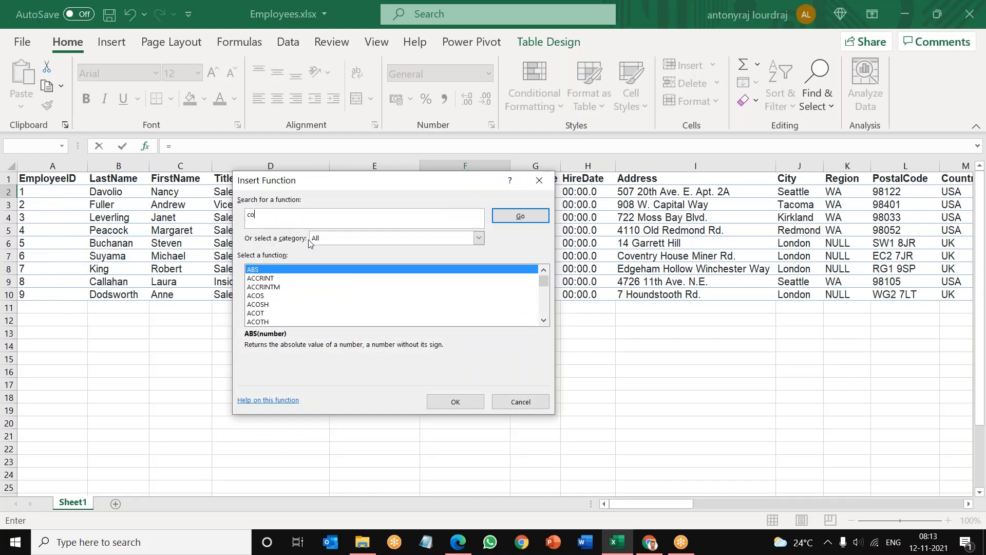
{"action": "type", "text": "ncatenate"}
{"action": "left_click", "coordinate": [512, 222]}
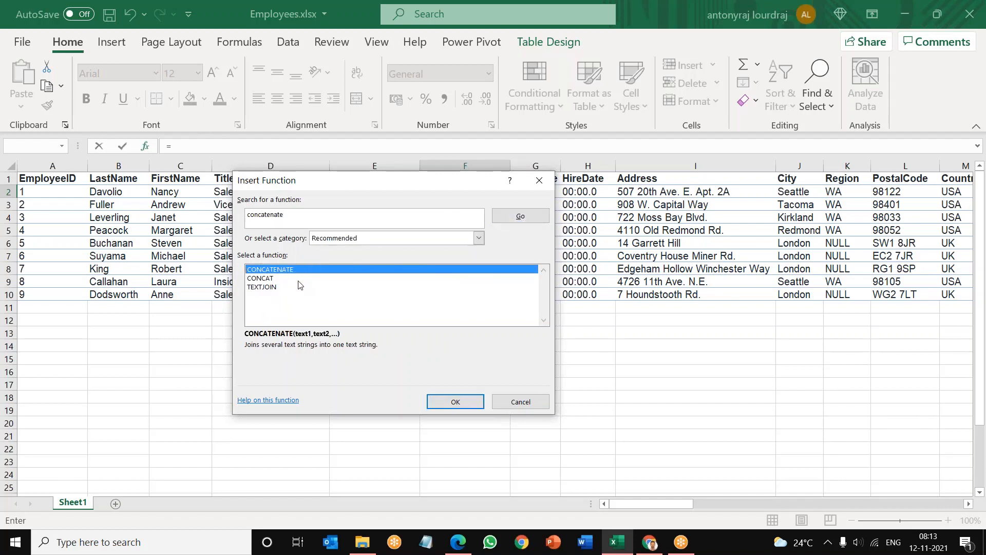
{"action": "left_click", "coordinate": [455, 402]}
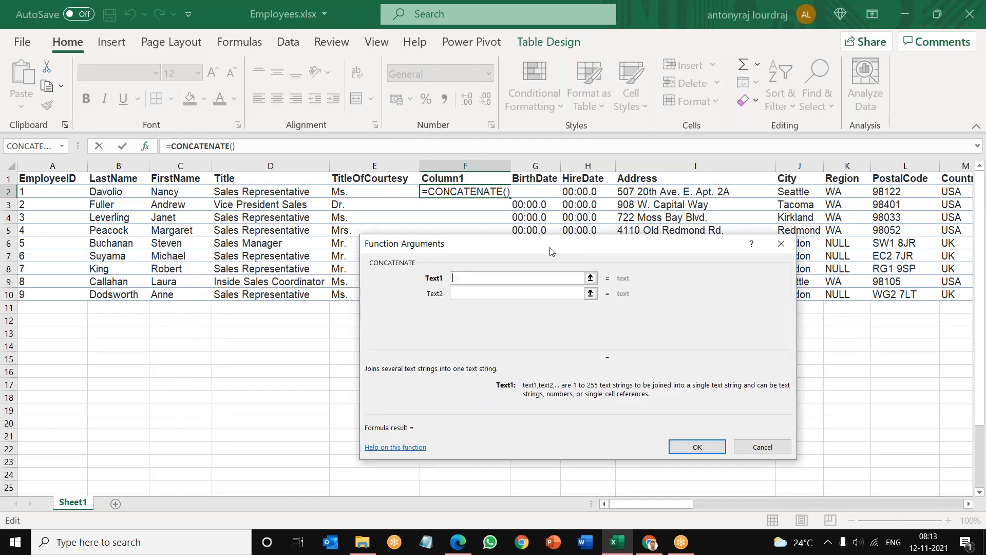
Step: Fill the CONCATENATE arguments with TitleOfCourtesy, FirstName and LastName separated by spaces, apply the formula, and autofit column F
{"action": "left_click", "coordinate": [365, 191]}
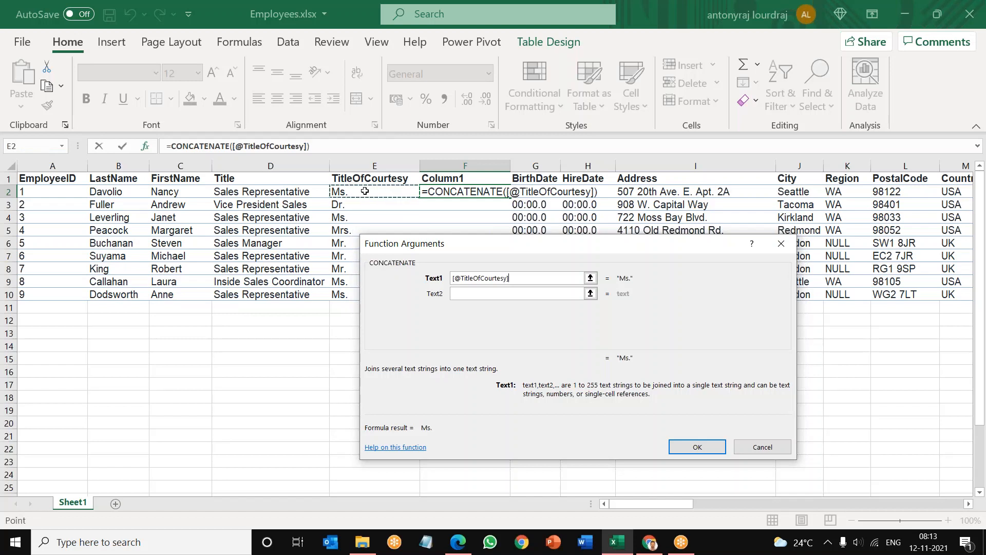
{"action": "left_click", "coordinate": [463, 292]}
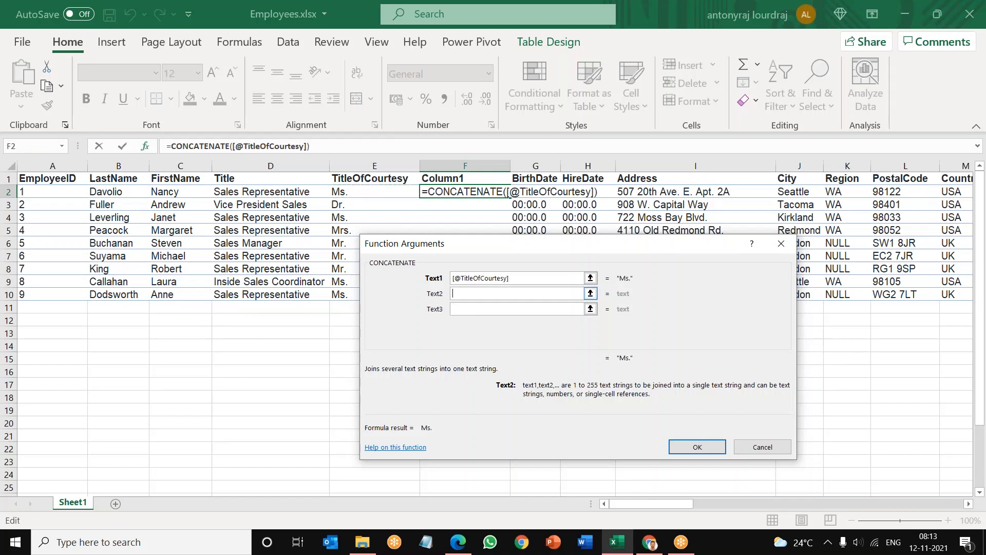
{"action": "left_click", "coordinate": [467, 308]}
{"action": "left_click", "coordinate": [468, 309]}
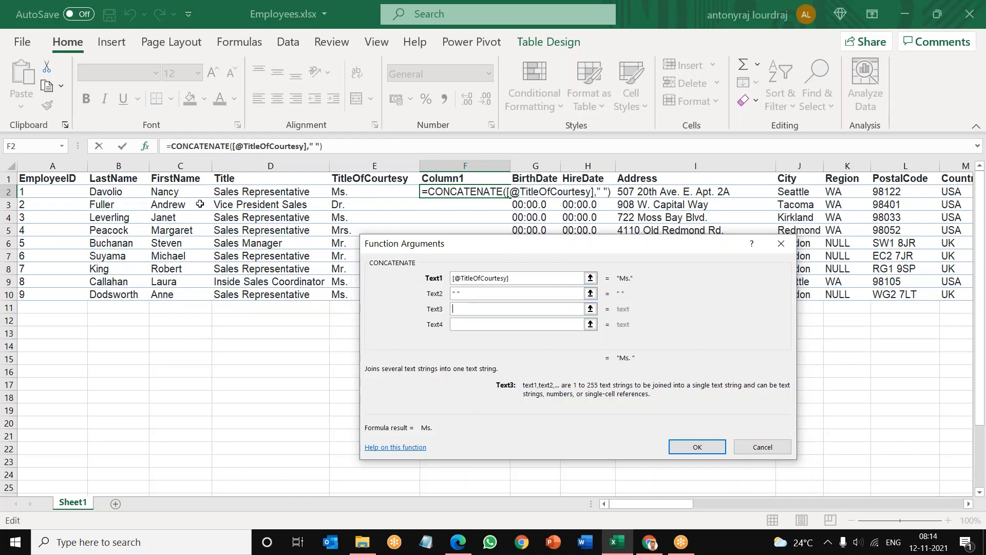
{"action": "left_click", "coordinate": [176, 191]}
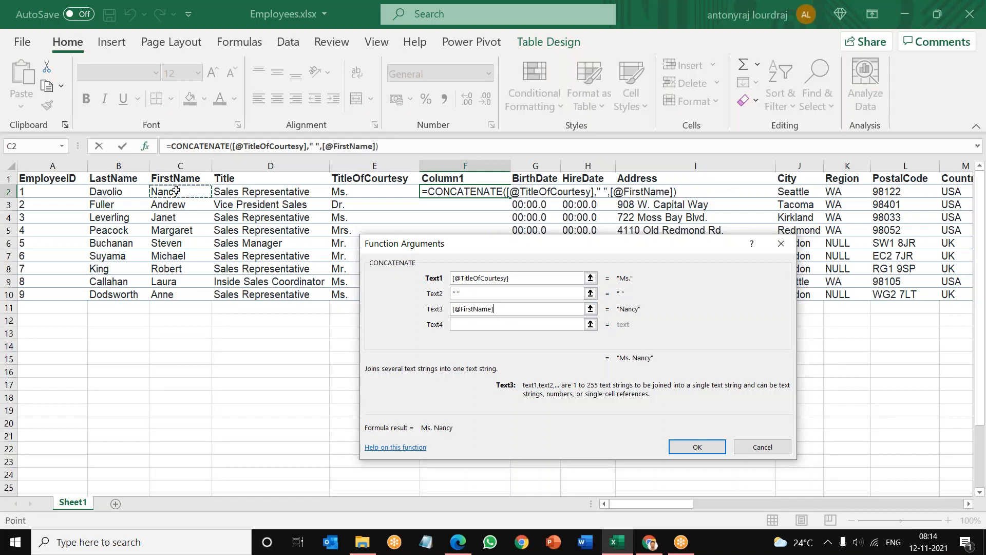
{"action": "left_click", "coordinate": [459, 325]}
{"action": "left_click", "coordinate": [458, 325]}
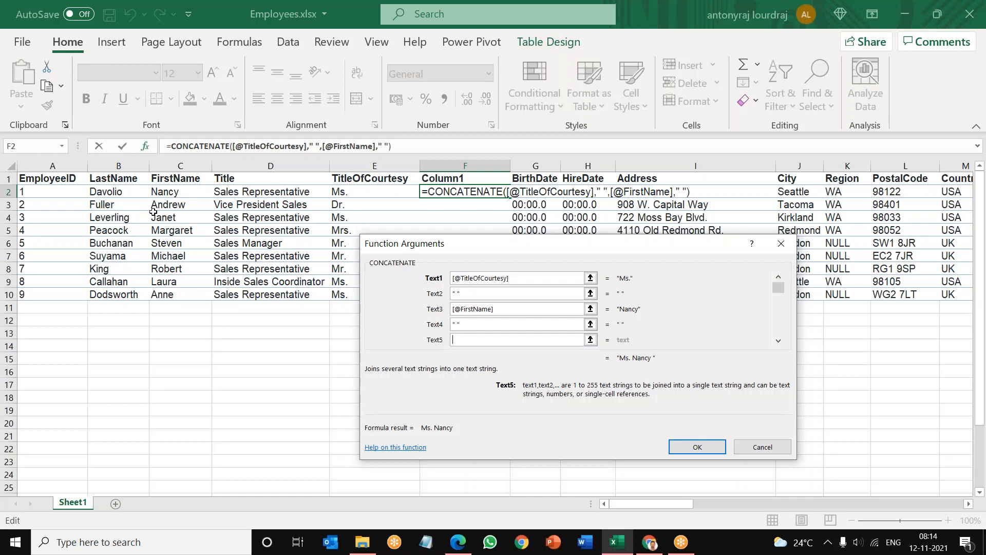
{"action": "left_click", "coordinate": [124, 191]}
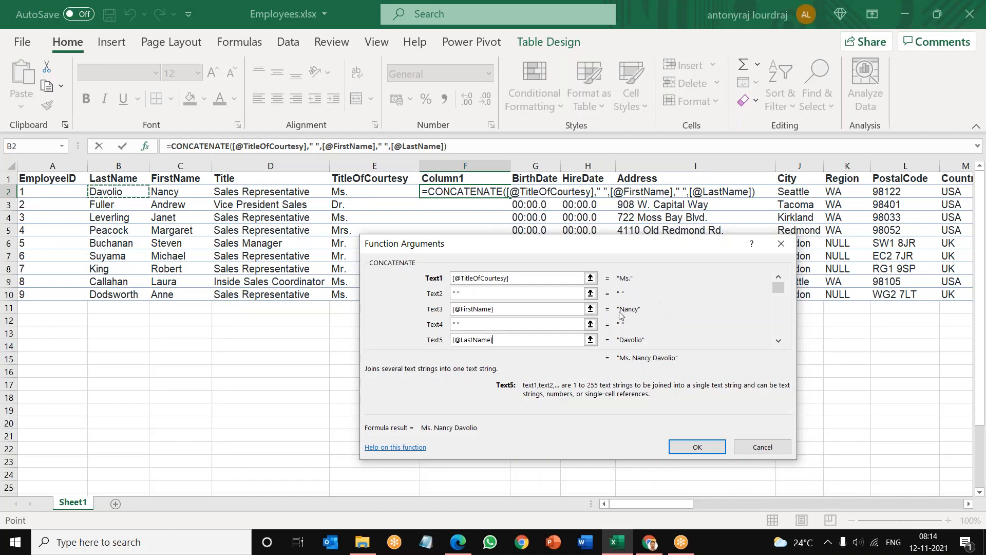
{"action": "left_click", "coordinate": [697, 447]}
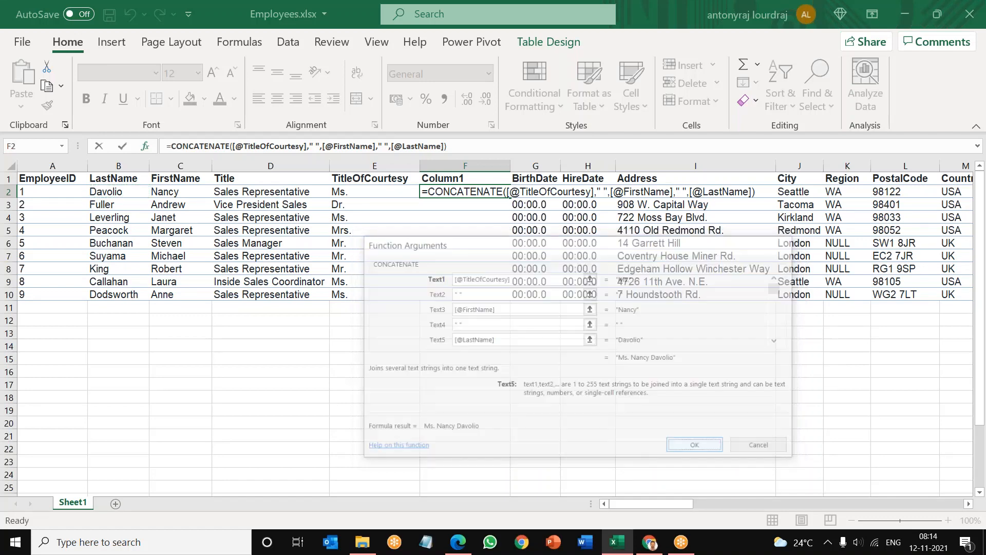
{"action": "left_click", "coordinate": [514, 161]}
{"action": "double_click", "coordinate": [514, 160]}
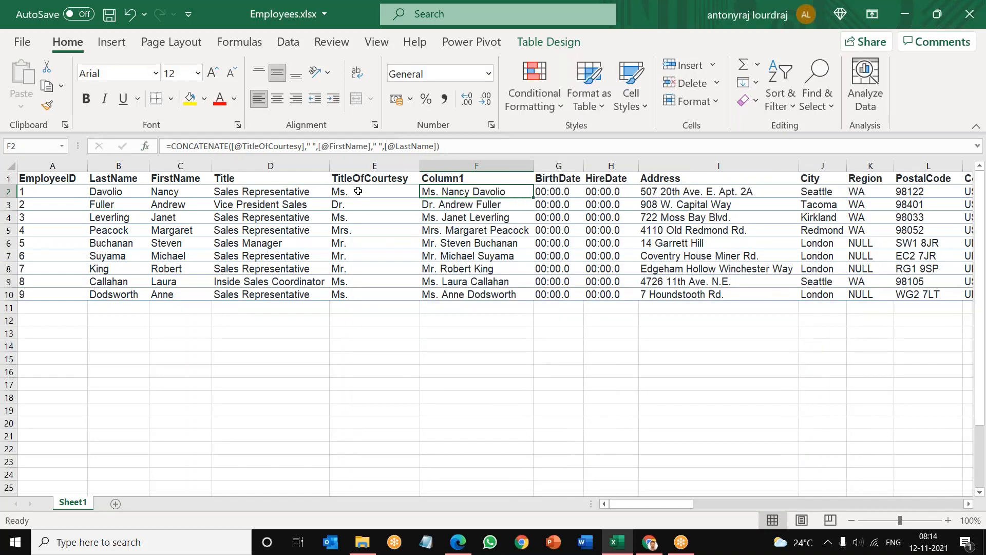
Step: Compare the combined names in rows 2 to 4 of Column1 with their TitleOfCourtesy, FirstName and LastName source cells
{"action": "key", "text": "Left"}
{"action": "key", "text": "Left"}
{"action": "key", "text": "Left"}
{"action": "key", "text": "Left"}
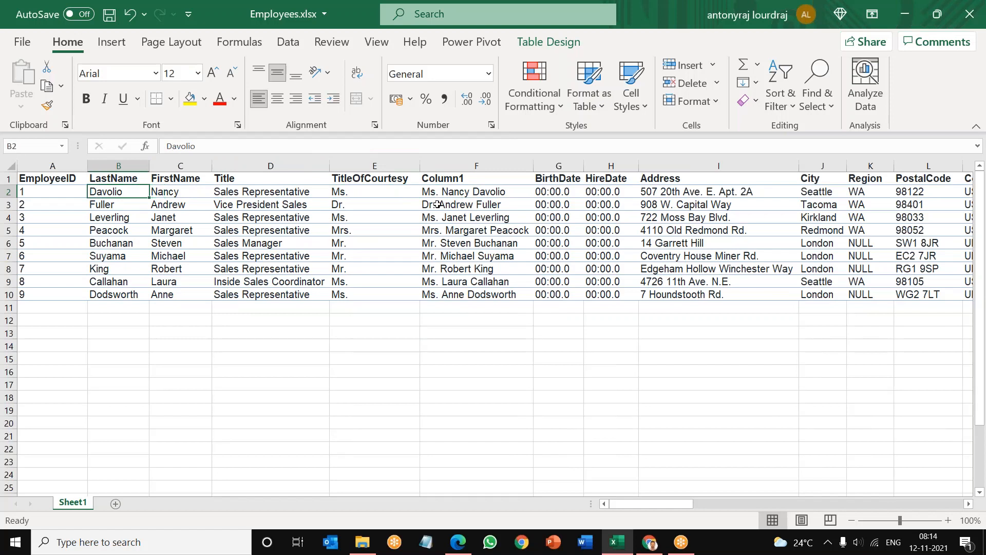
{"action": "key", "text": "Right"}
{"action": "key", "text": "Right"}
{"action": "key", "text": "Right"}
{"action": "key", "text": "Right"}
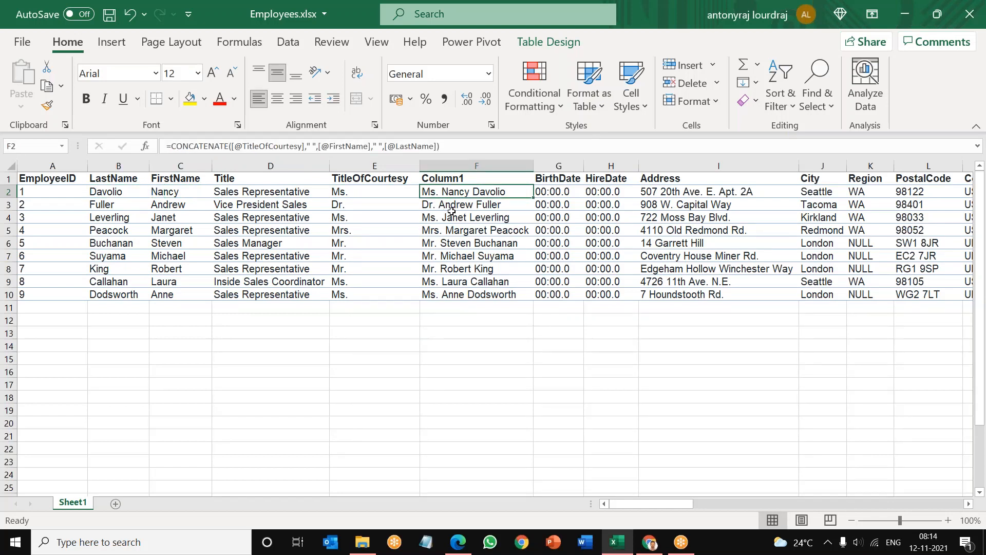
{"action": "left_click", "coordinate": [451, 213]}
{"action": "left_click", "coordinate": [448, 206]}
{"action": "left_click", "coordinate": [390, 204]}
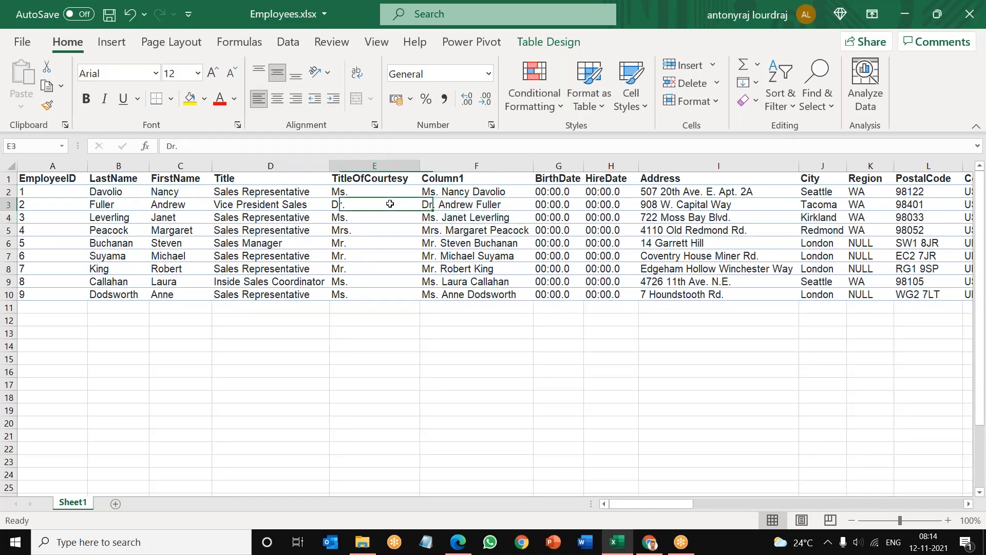
{"action": "key", "text": "Left"}
{"action": "key", "text": "Left"}
{"action": "key", "text": "Left"}
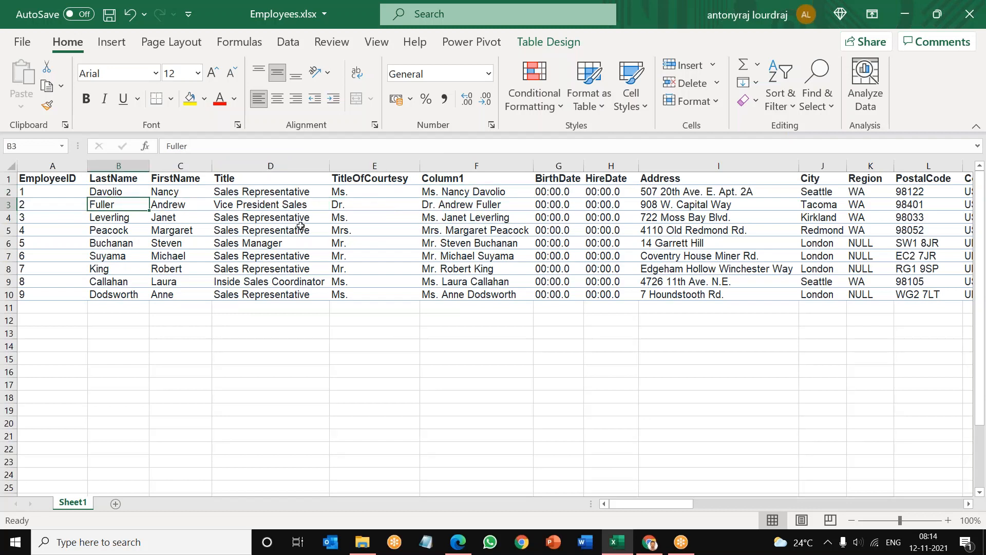
{"action": "left_click", "coordinate": [469, 219]}
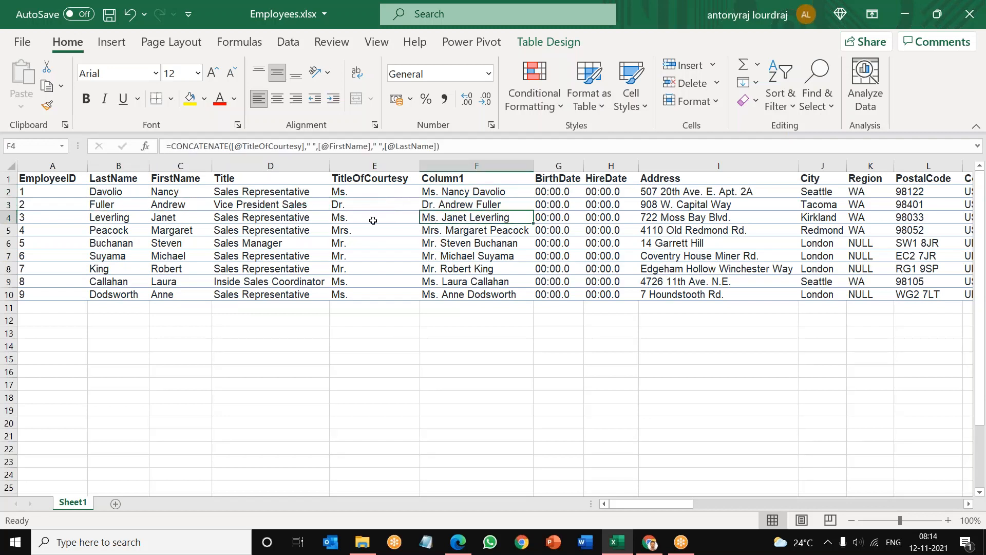
{"action": "left_click", "coordinate": [354, 216]}
{"action": "key", "text": "Left"}
{"action": "key", "text": "Left"}
{"action": "key", "text": "Left"}
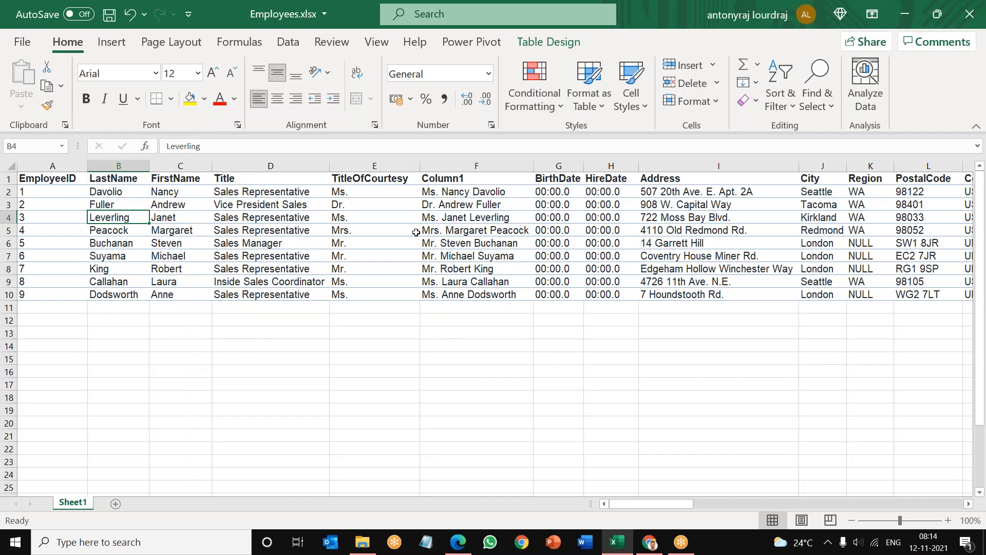
Step: Format the whole BirthDate column with the Date category and widen the column
{"action": "left_click", "coordinate": [562, 191]}
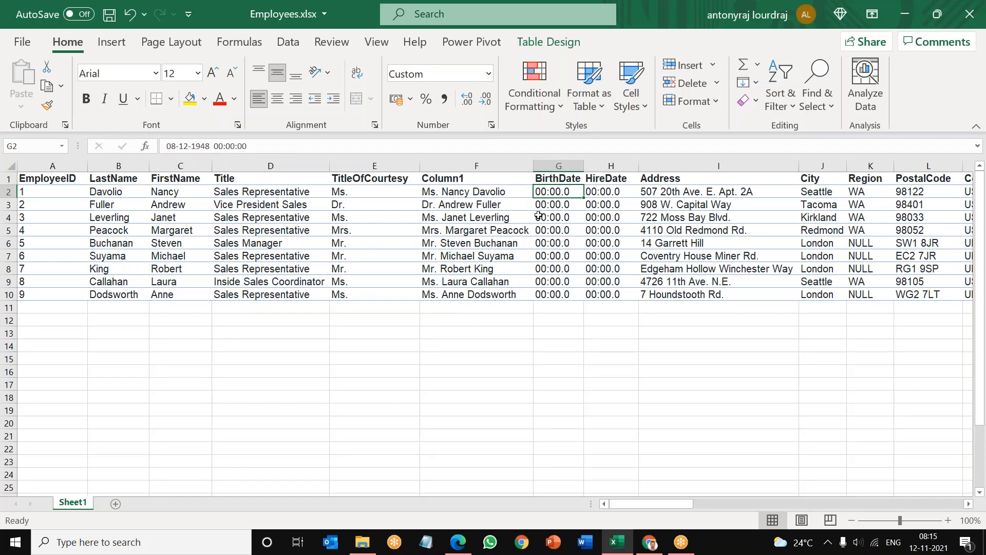
{"action": "left_click", "coordinate": [565, 163]}
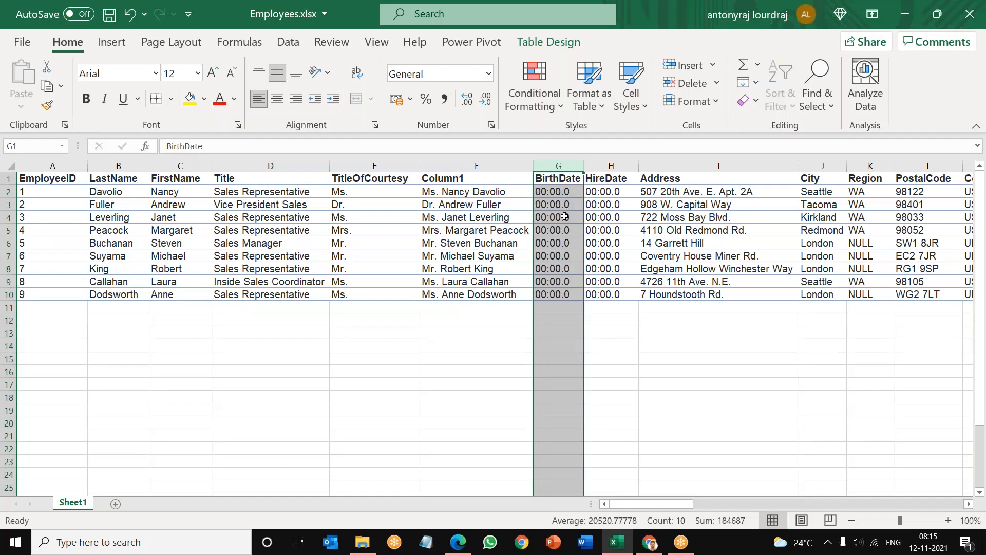
{"action": "right_click", "coordinate": [564, 216]}
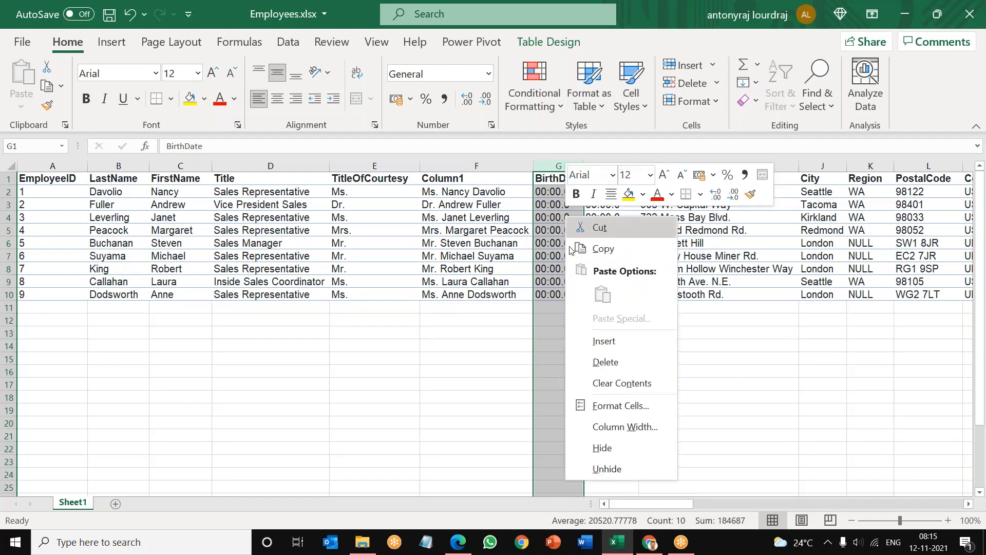
{"action": "left_click", "coordinate": [624, 405]}
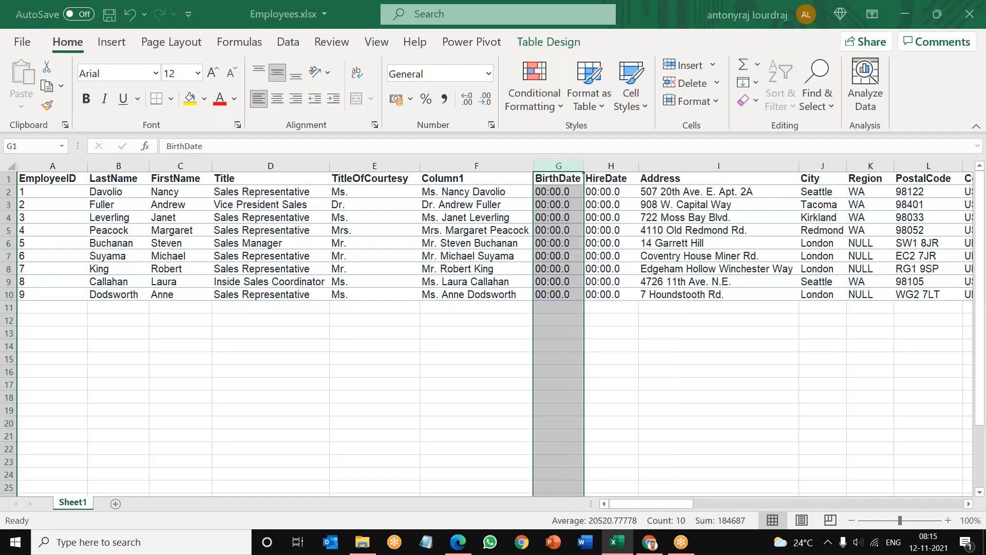
{"action": "left_click", "coordinate": [473, 299]}
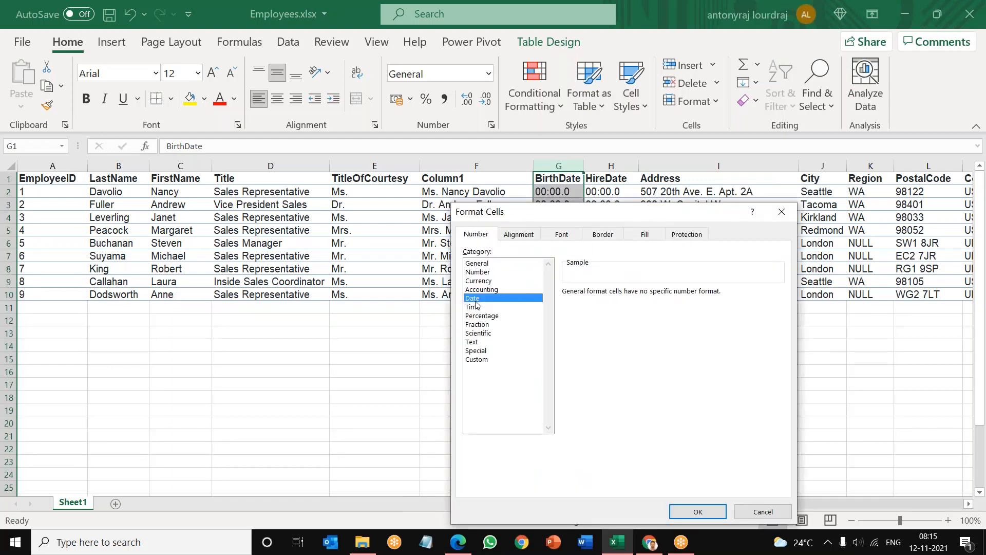
{"action": "left_click", "coordinate": [697, 513]}
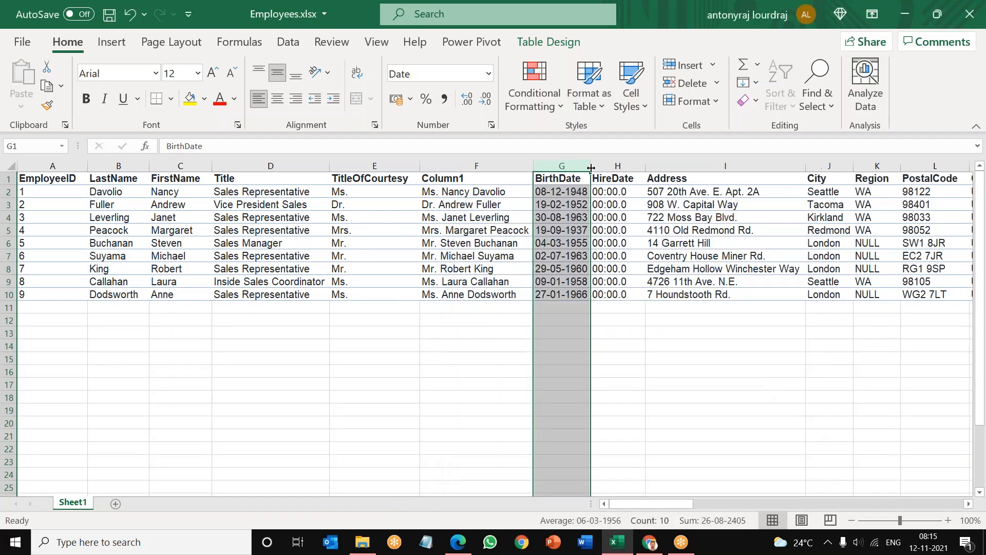
{"action": "left_click_drag", "start_coordinate": [591, 166], "coordinate": [618, 166]}
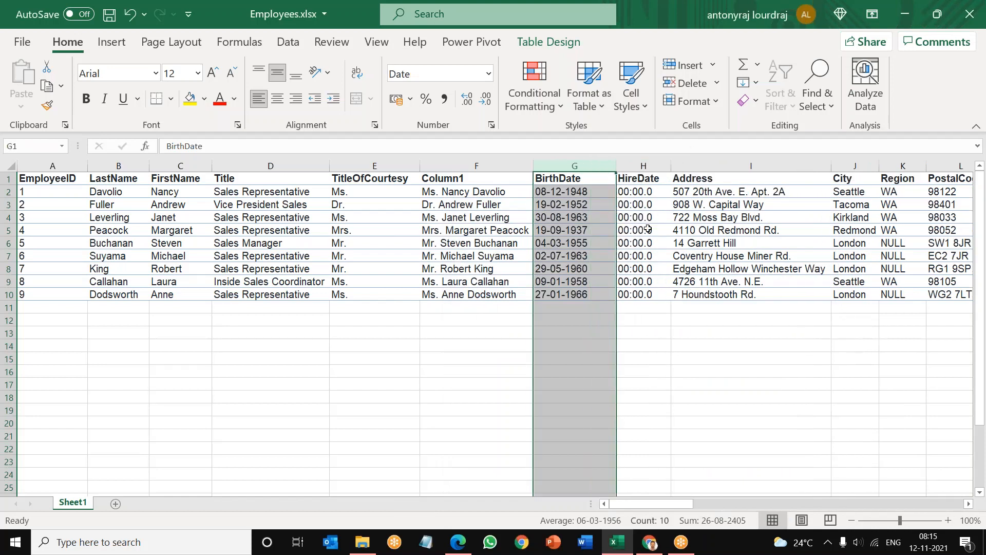
{"action": "left_click", "coordinate": [598, 190]}
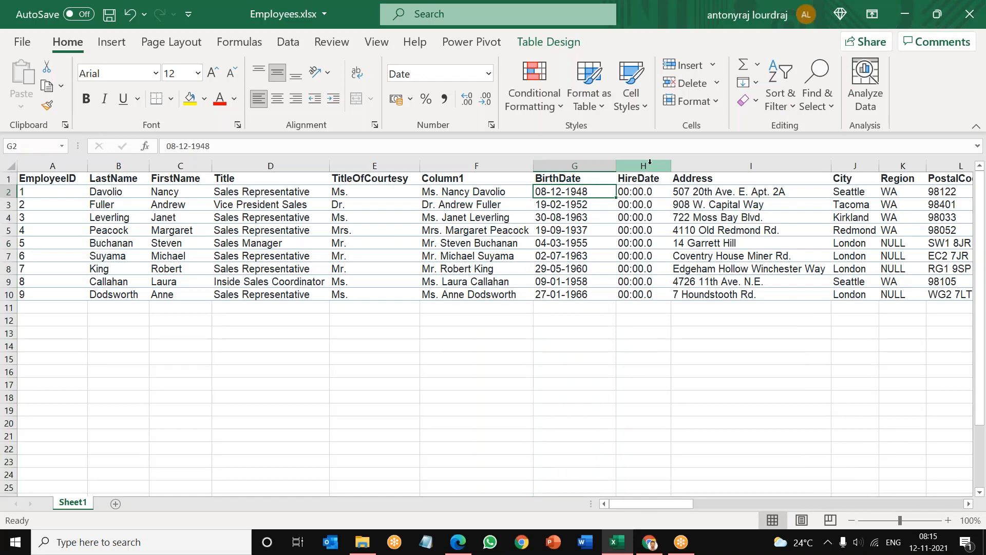
Step: Check the stored values of the first two hire dates and format the whole HireDate column as Date, type *14-03-2012
{"action": "left_click", "coordinate": [650, 165]}
{"action": "left_click", "coordinate": [642, 191]}
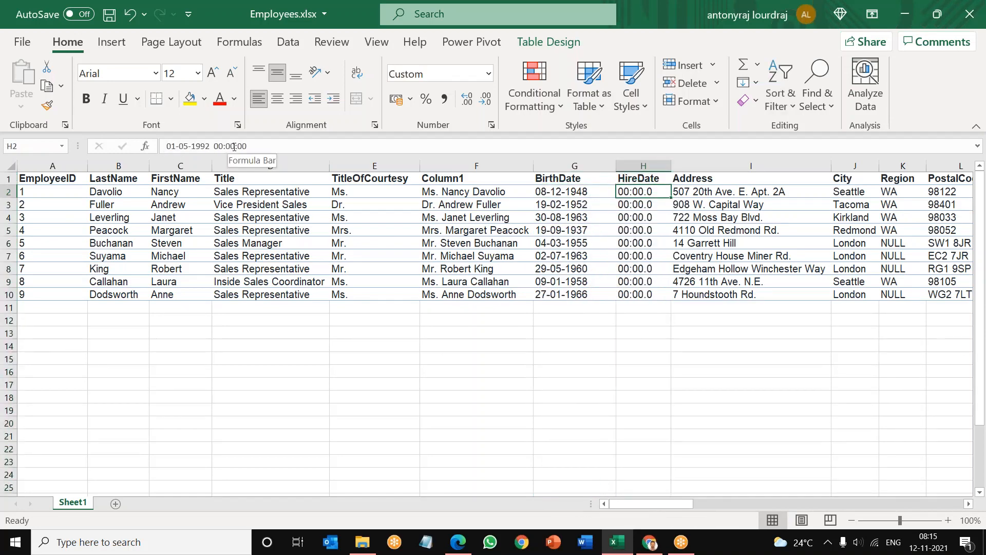
{"action": "left_click", "coordinate": [629, 205]}
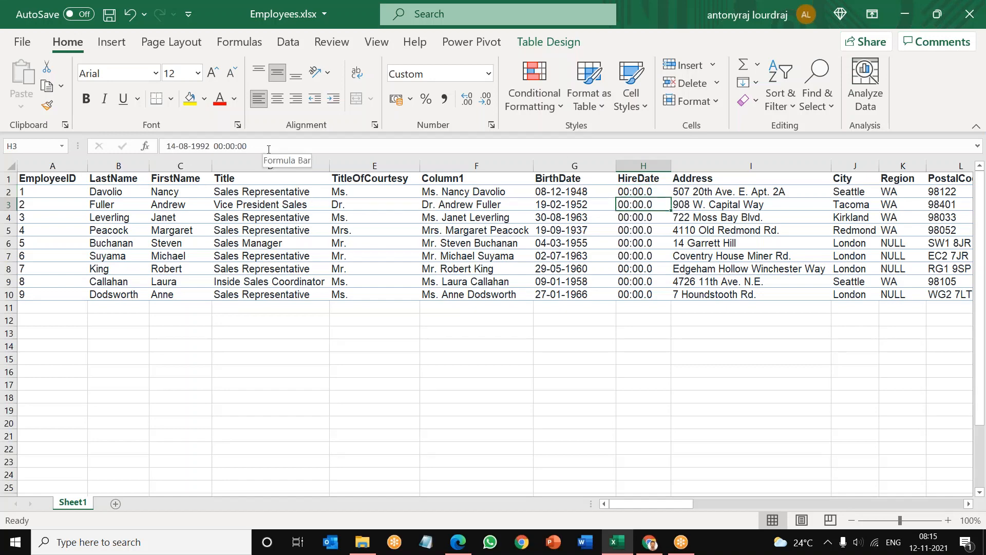
{"action": "left_click", "coordinate": [644, 165]}
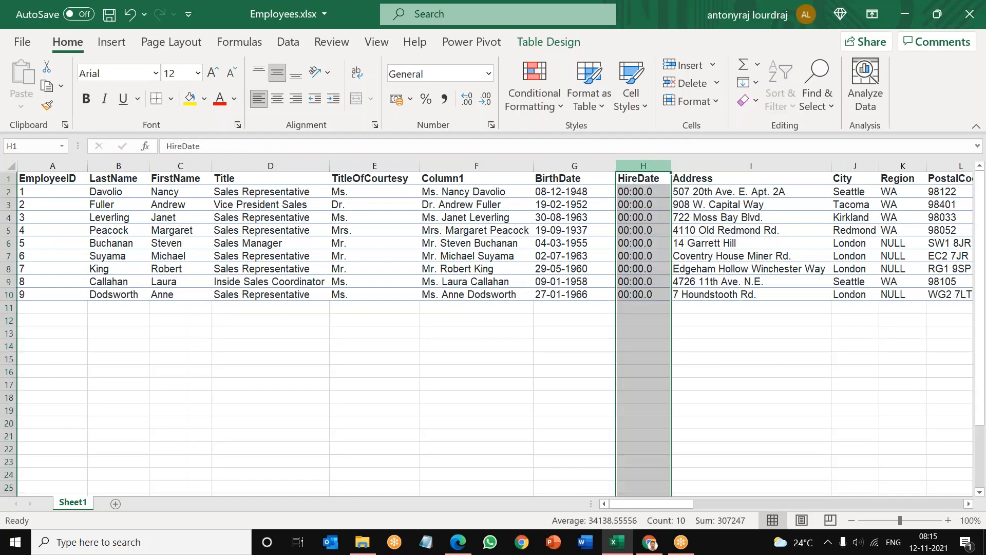
{"action": "right_click", "coordinate": [650, 216]}
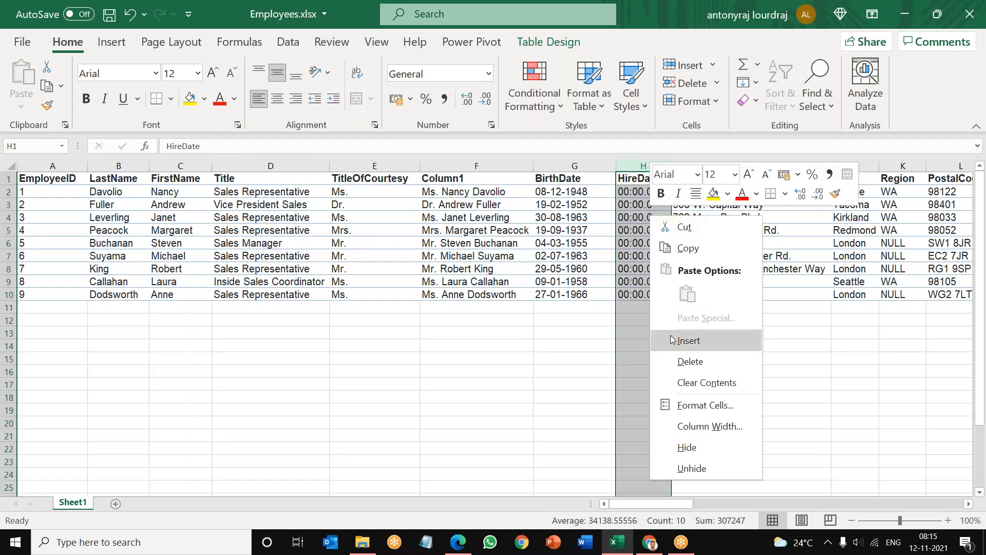
{"action": "left_click", "coordinate": [702, 411]}
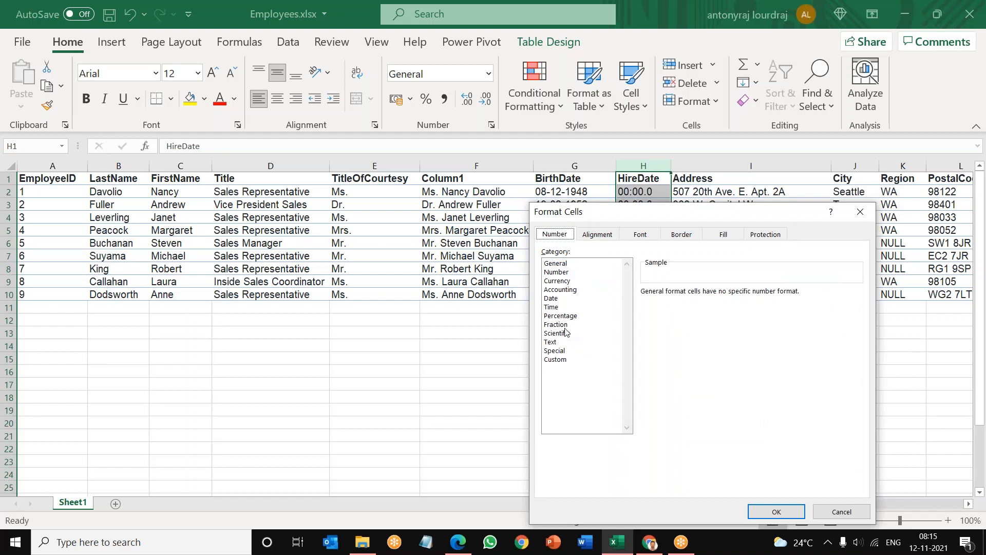
{"action": "left_click", "coordinate": [553, 300]}
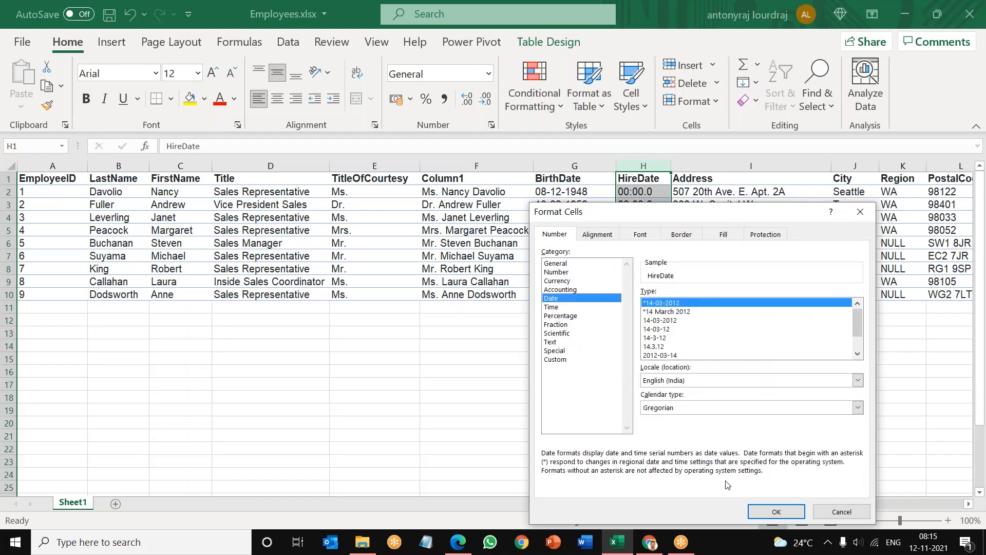
{"action": "left_click", "coordinate": [776, 512]}
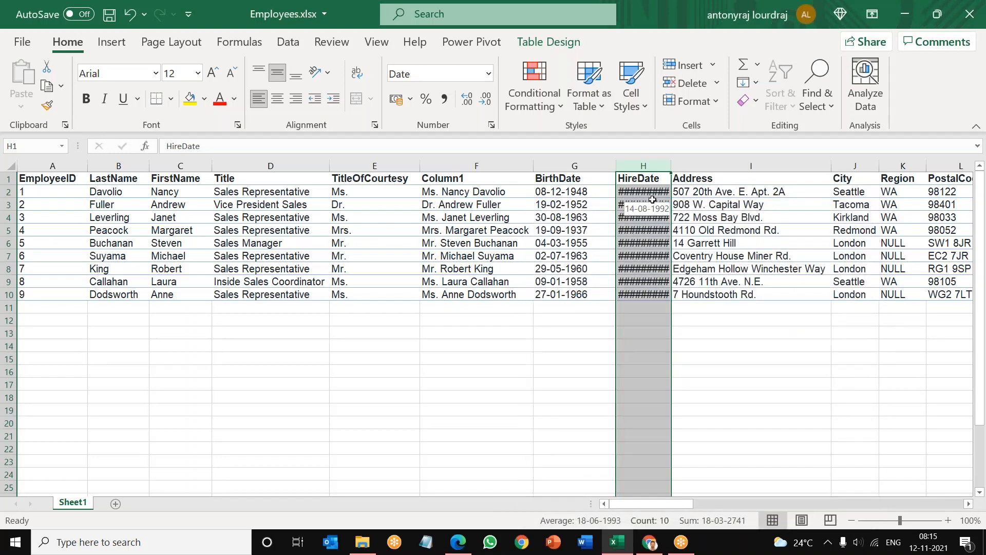
Step: Autofit the HireDate column's width and select the dates in H2:H9
{"action": "left_click", "coordinate": [734, 362]}
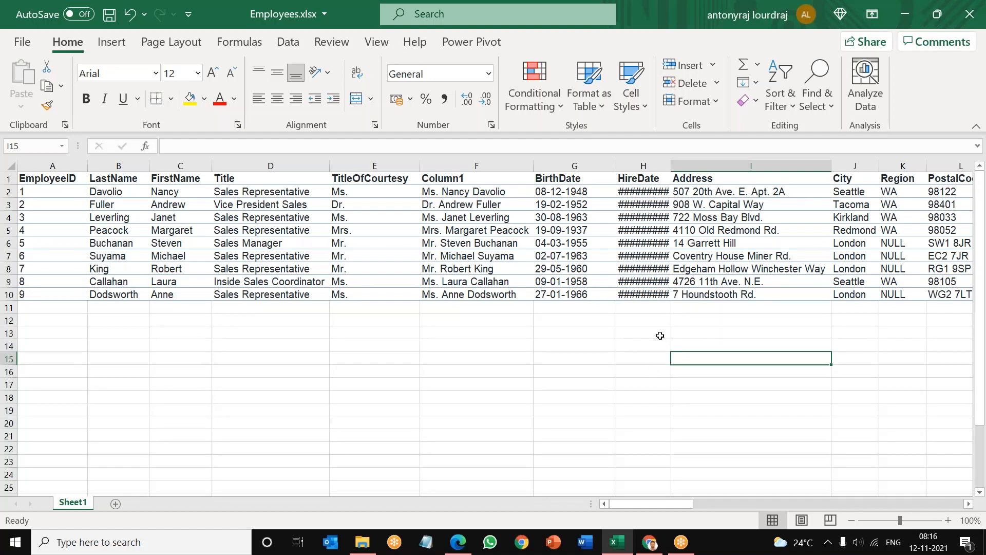
{"action": "double_click", "coordinate": [673, 166]}
{"action": "left_click_drag", "start_coordinate": [662, 190], "coordinate": [661, 282]}
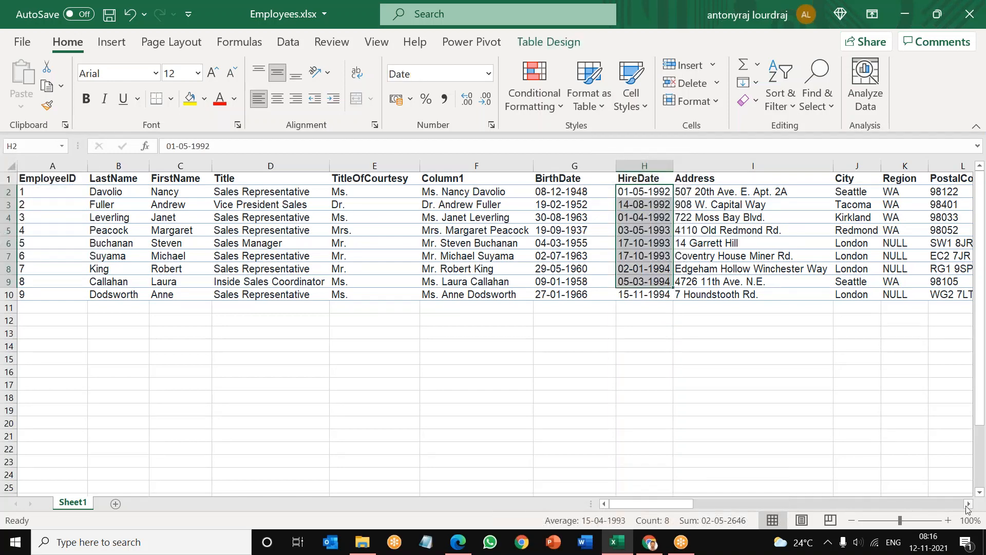
Step: Look through the remaining table columns up to photoPath and select cell S2 in the first empty column after the table
{"action": "left_click", "coordinate": [968, 504]}
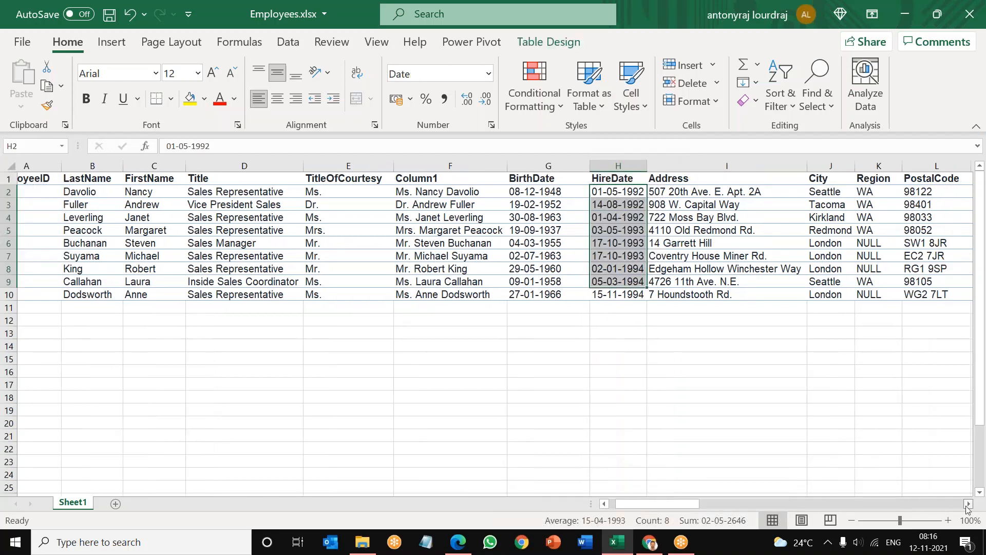
{"action": "left_click", "coordinate": [968, 504]}
{"action": "left_click", "coordinate": [968, 505]}
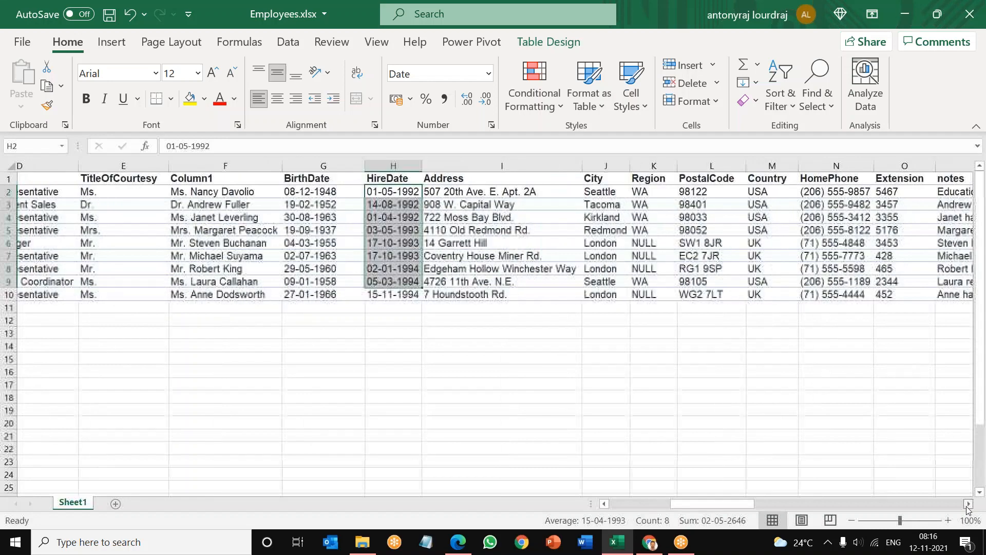
{"action": "left_click", "coordinate": [968, 504]}
{"action": "left_click", "coordinate": [968, 504]}
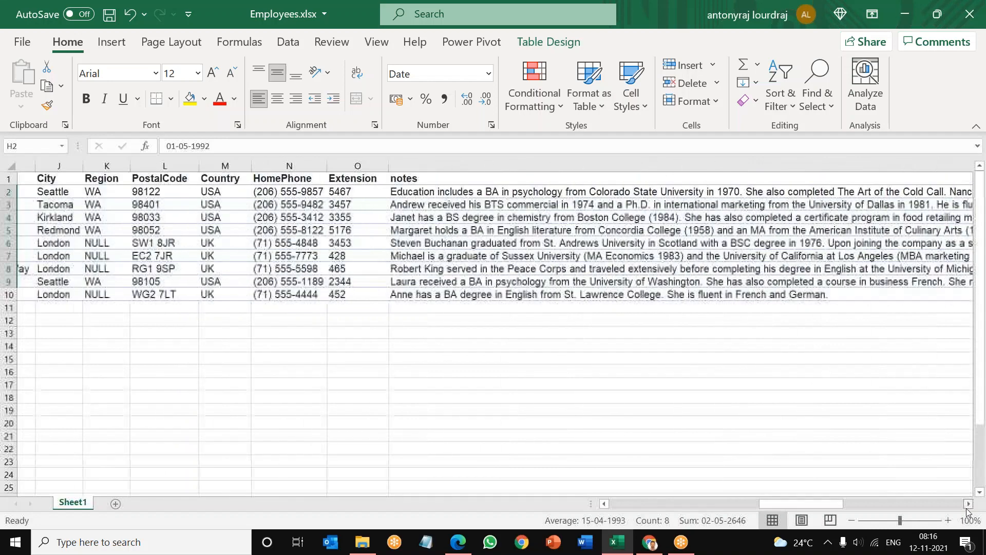
{"action": "left_click", "coordinate": [968, 504]}
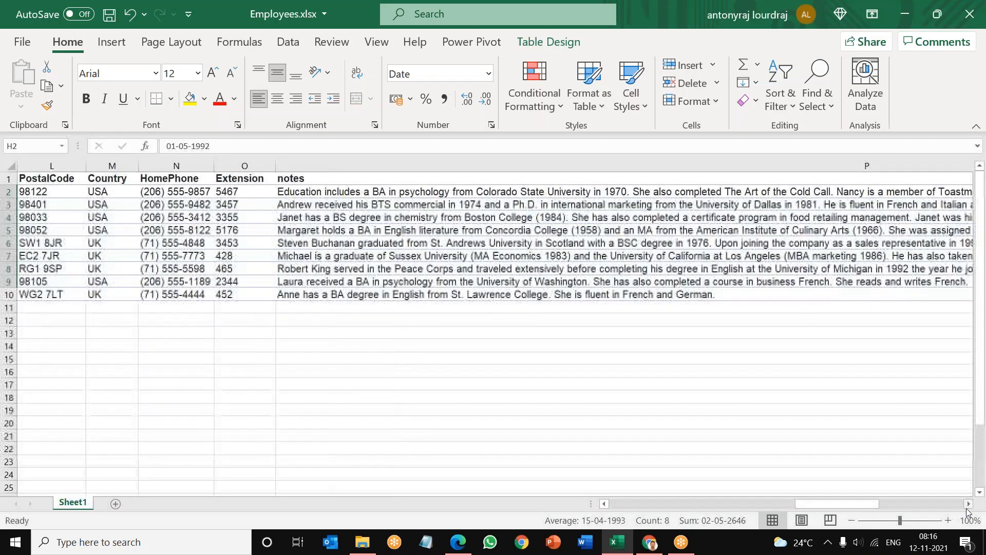
{"action": "left_click", "coordinate": [968, 504]}
{"action": "left_click", "coordinate": [968, 504]}
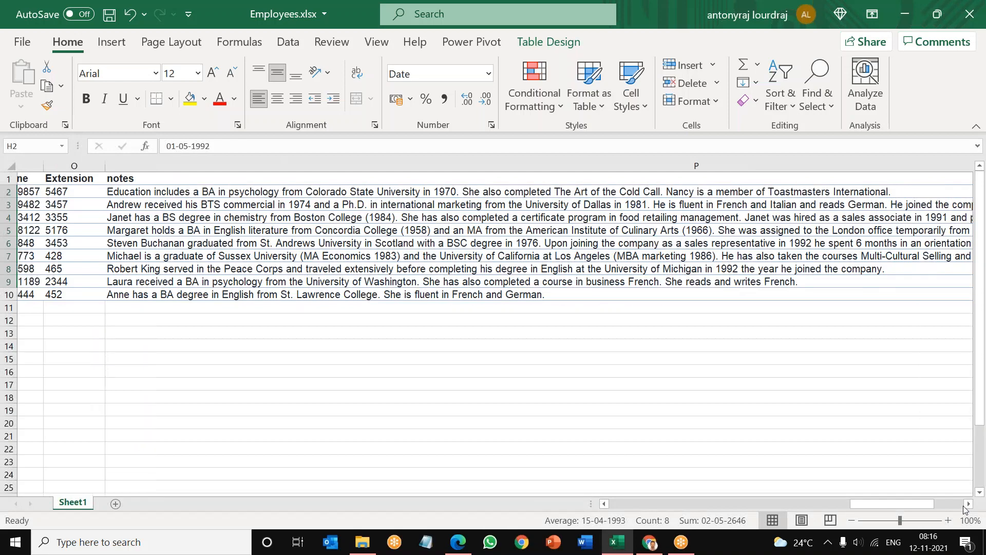
{"action": "left_click", "coordinate": [968, 504]}
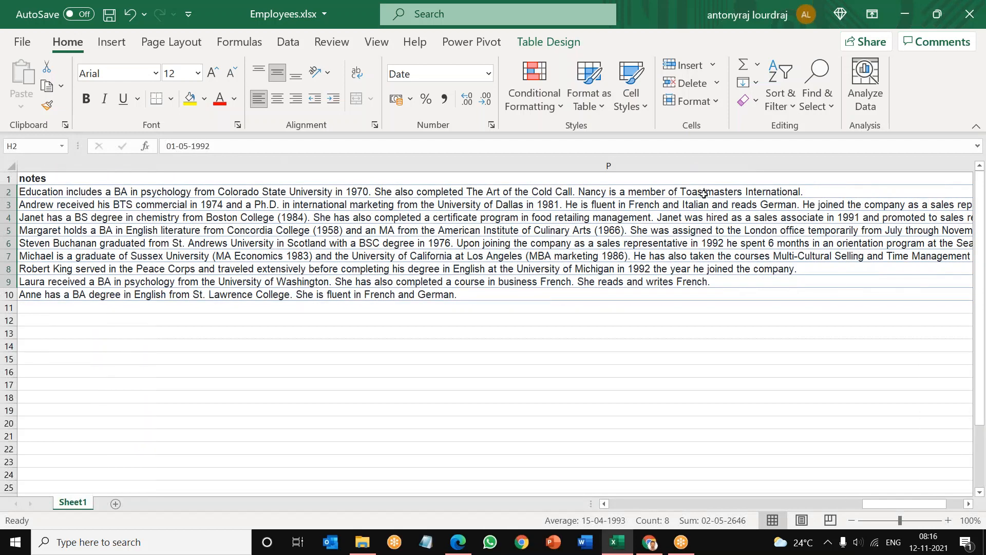
{"action": "left_click", "coordinate": [704, 193]}
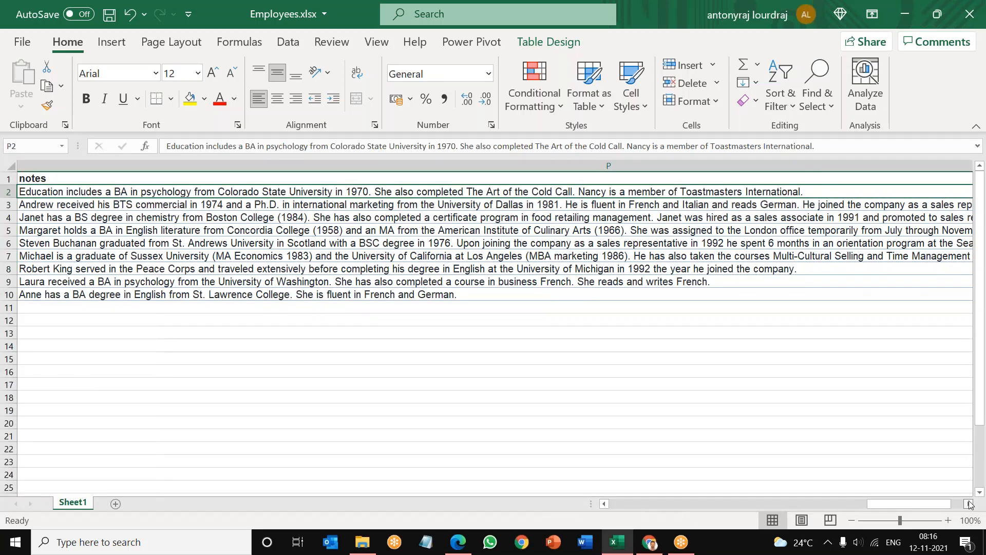
{"action": "left_click", "coordinate": [970, 504]}
{"action": "left_click", "coordinate": [292, 194]}
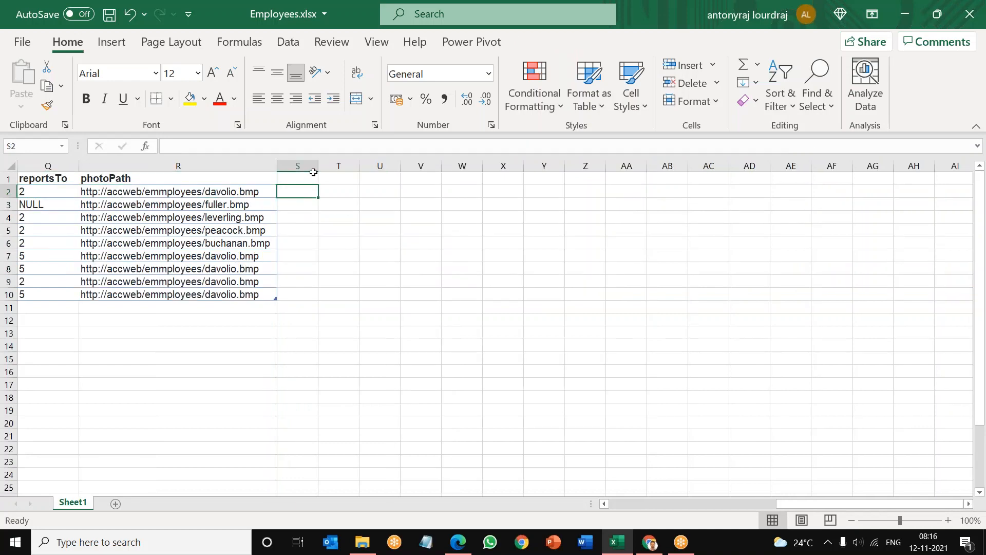